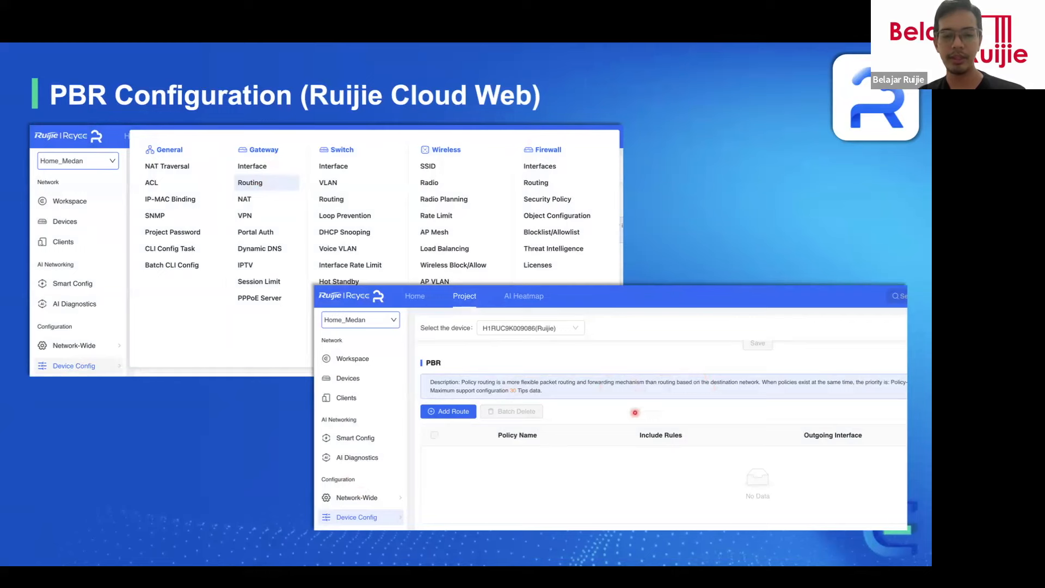
Step: Switch from the slide show to Ruijie Cloud in Chrome and open the Rumah project
key("Right")
key("Left")
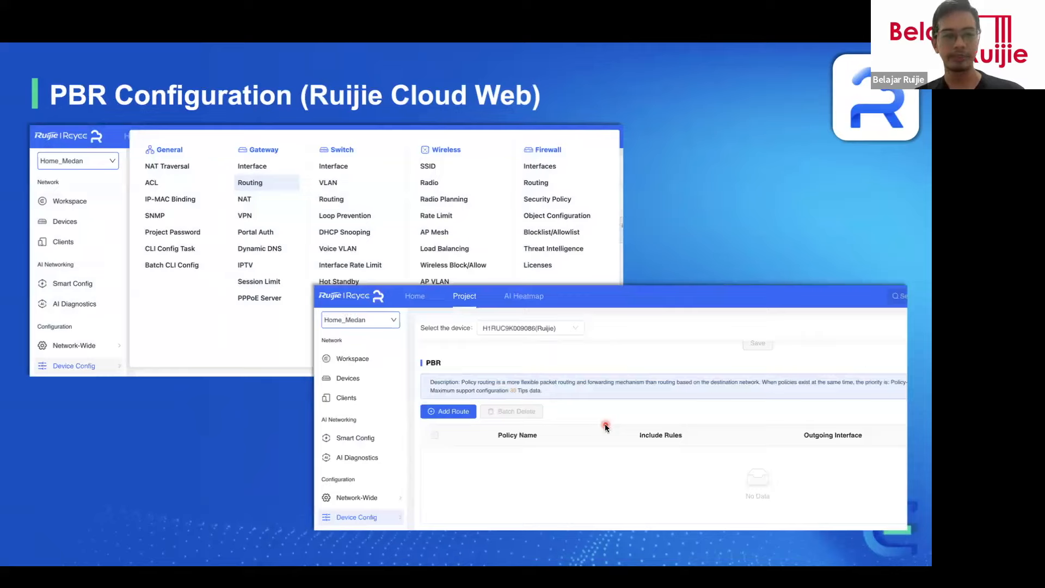
key("Escape")
key("ctrl+Up")
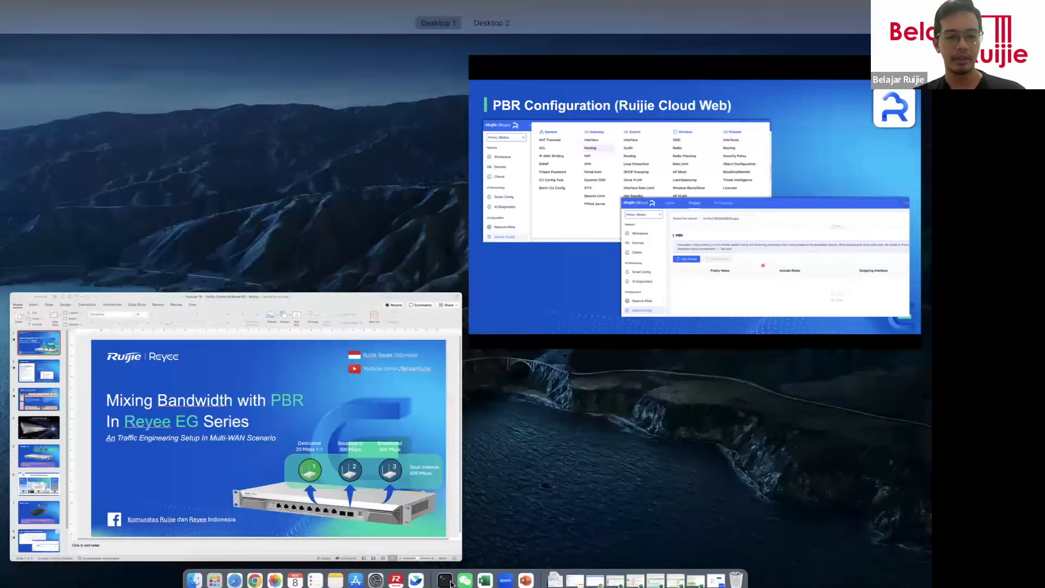
left_click(255, 580)
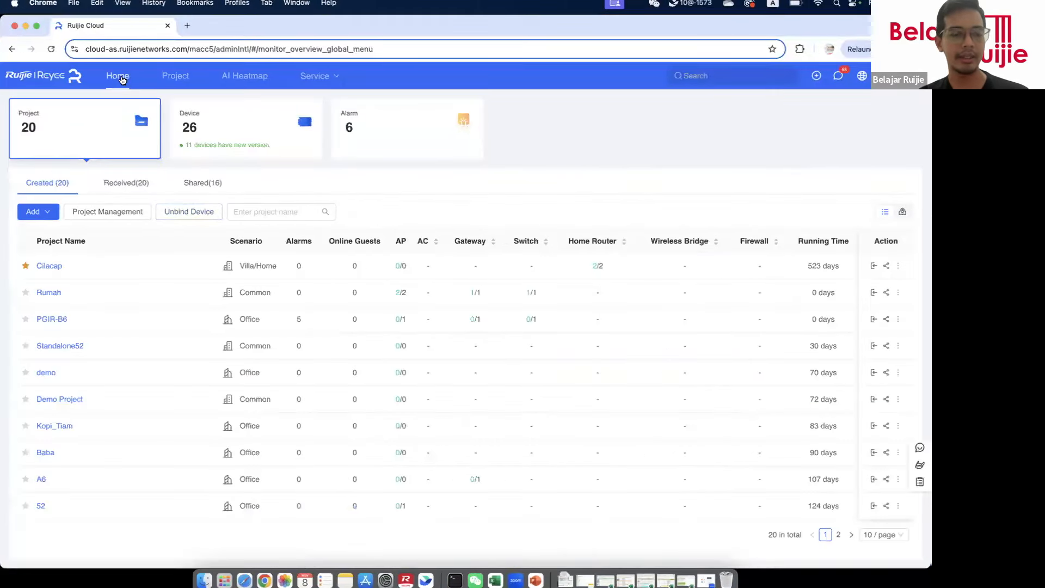
left_click(58, 292)
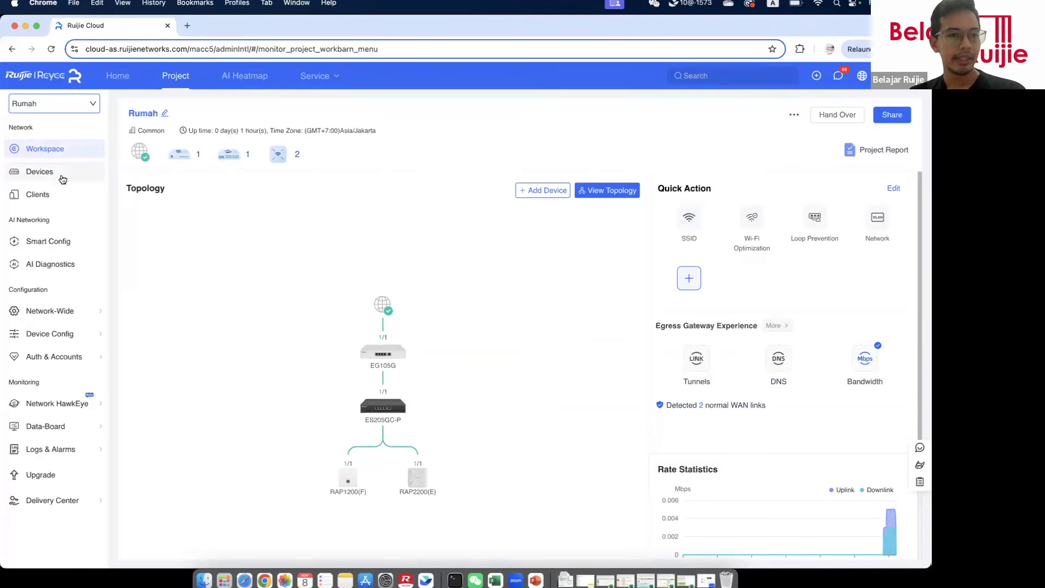
Step: Examine the Rumah project's full topology with its gateway details, and the WAN links and client assignments of the Multi-WAN setup
left_click(609, 190)
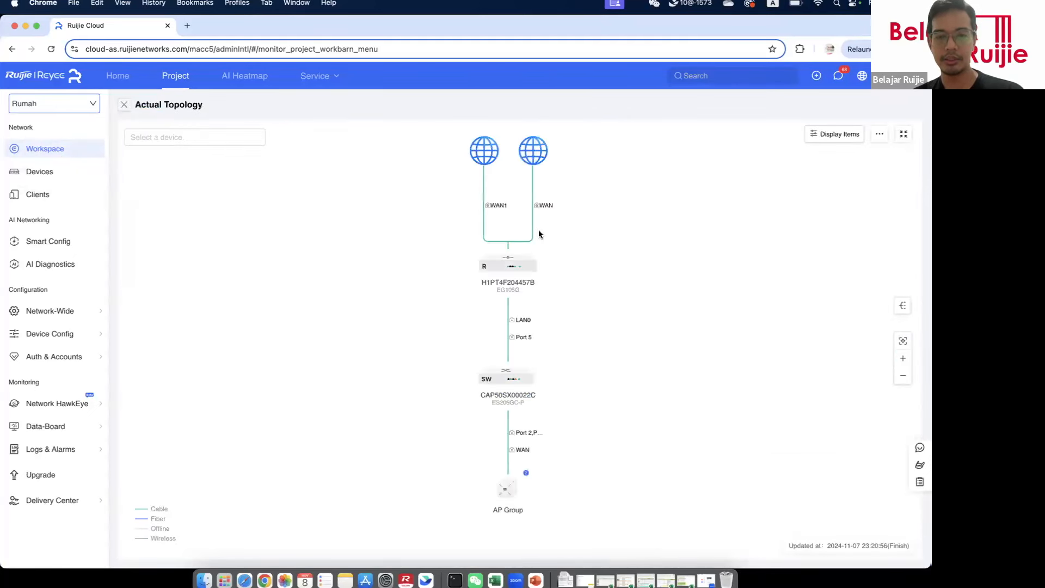
mouse_move(520, 268)
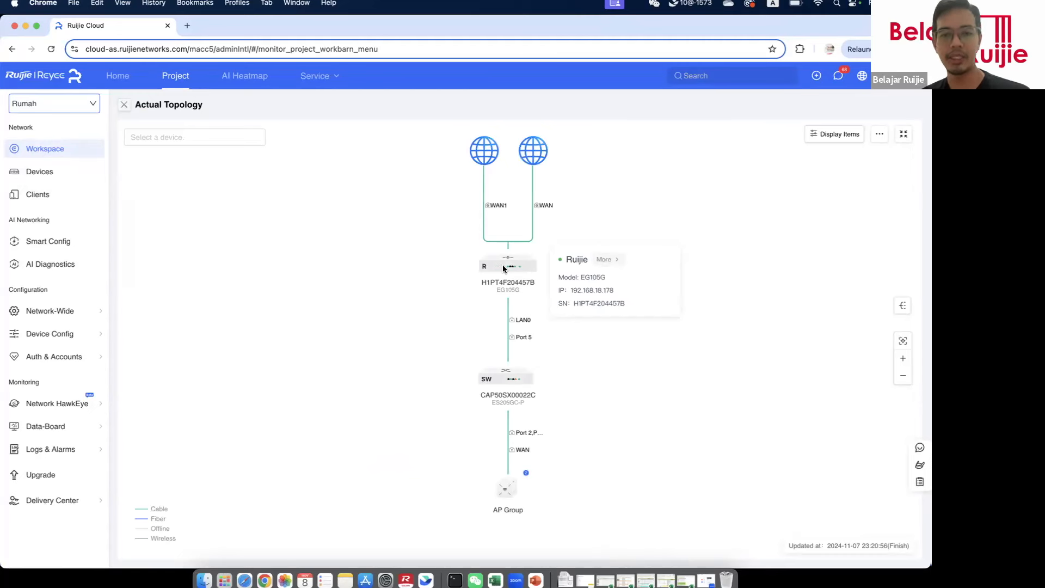
mouse_move(85, 319)
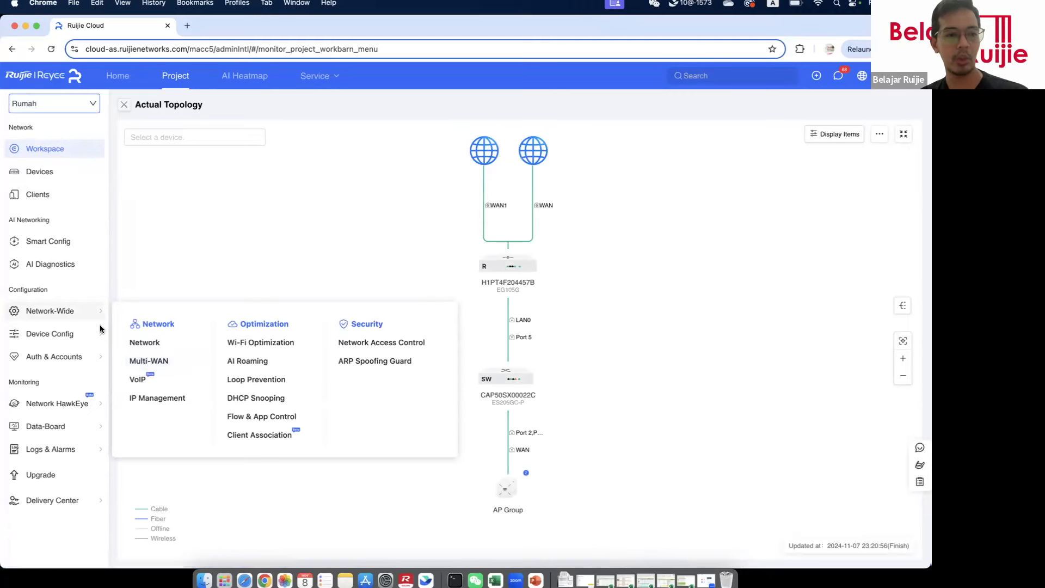
left_click(158, 363)
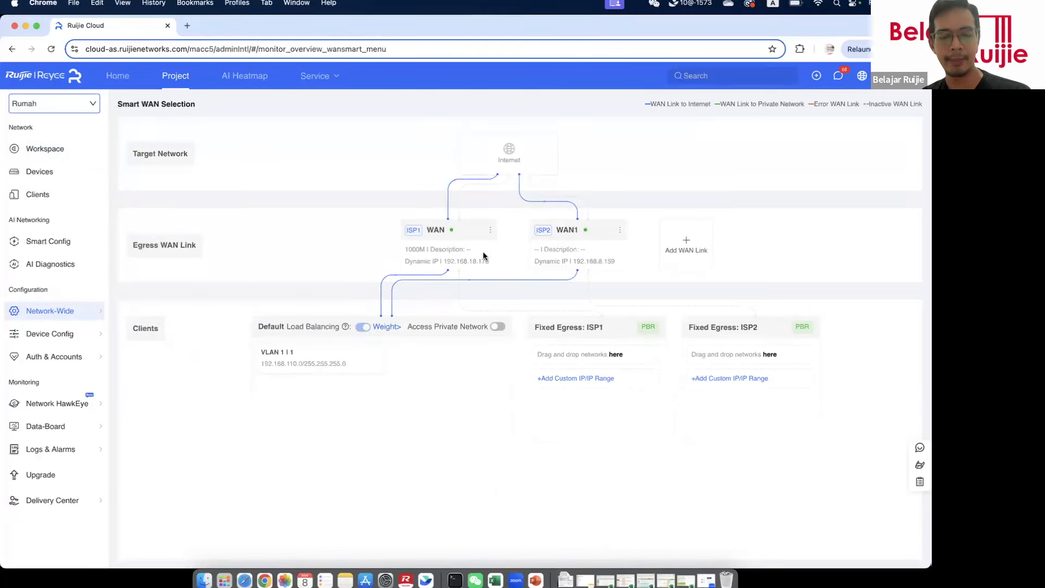
left_click_drag(348, 363, 351, 368)
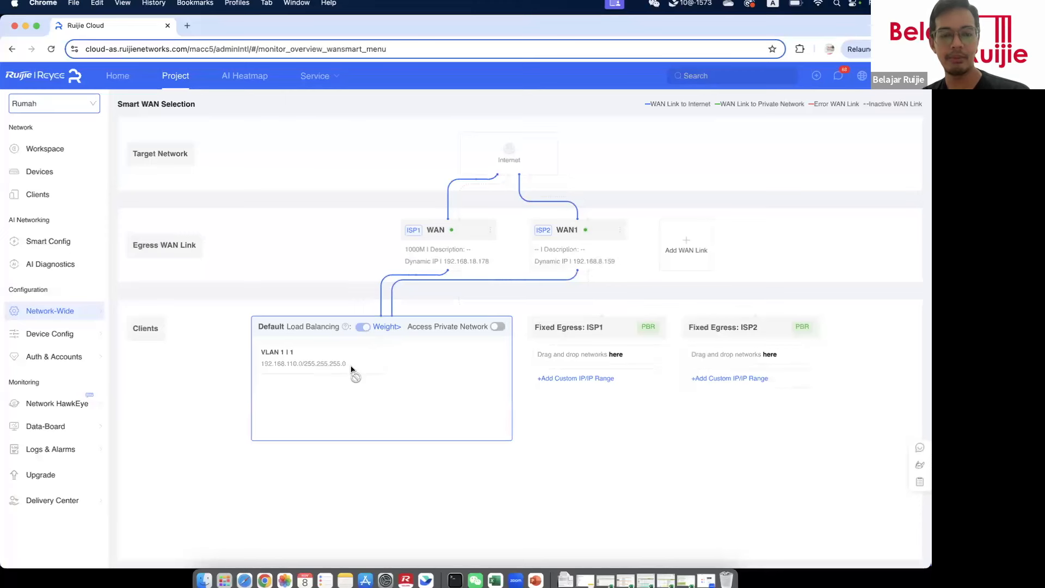
left_click_drag(351, 369, 218, 340)
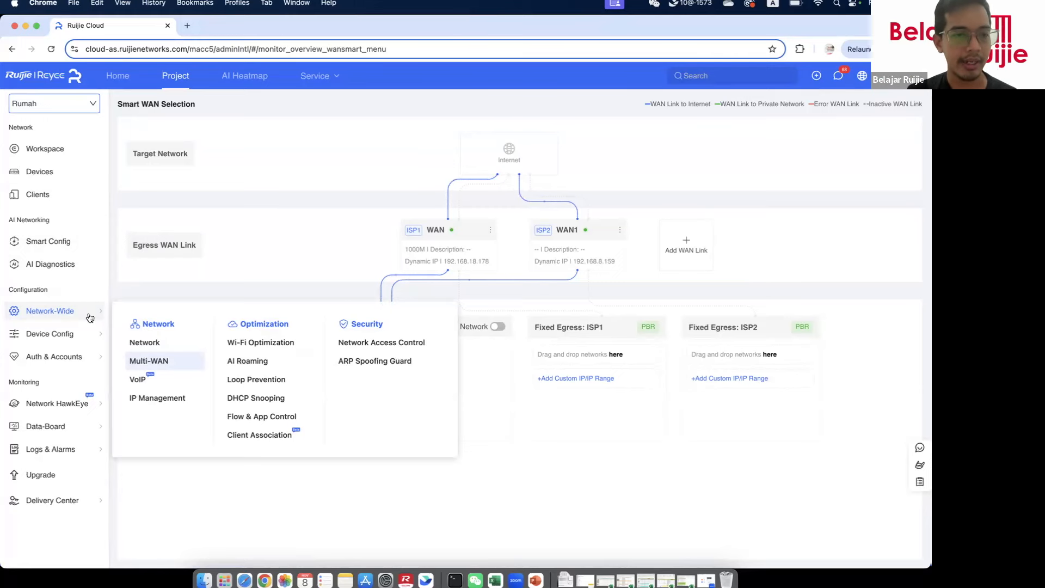
Step: Start a new wireless VLAN in the project's network planning and name its Wi-Fi Siswa
left_click(75, 157)
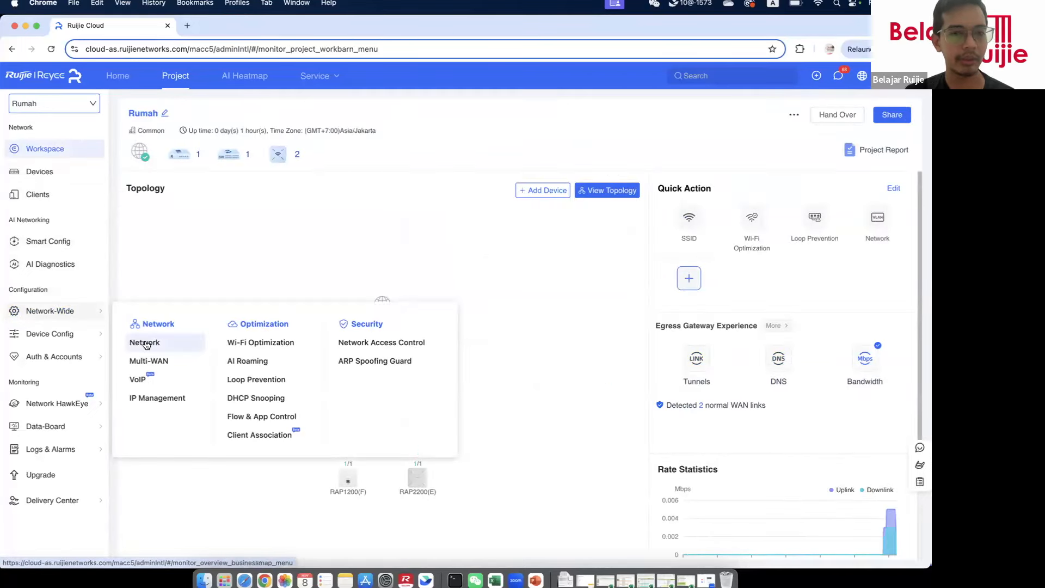
left_click(145, 343)
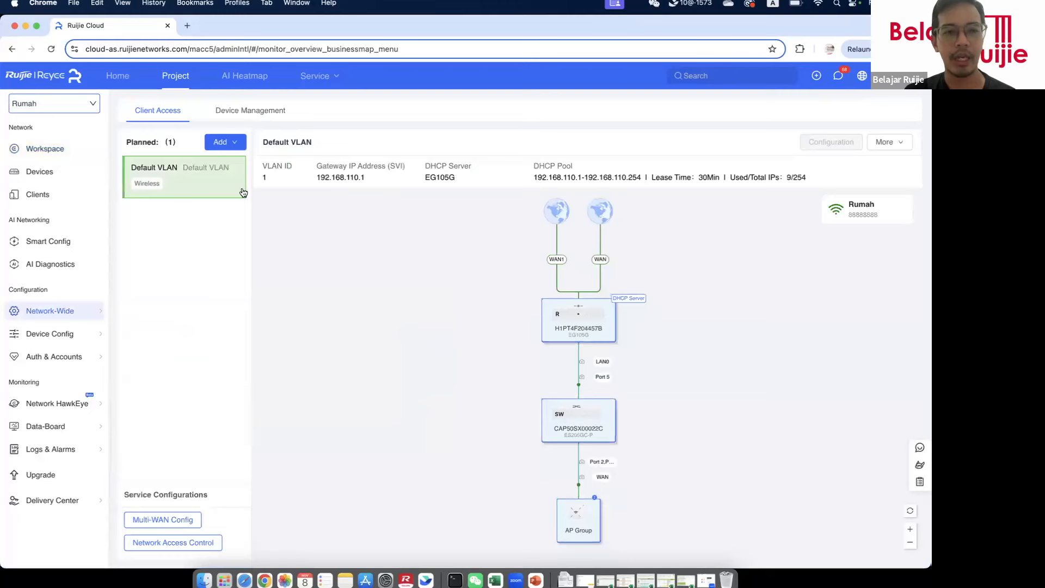
left_click(228, 142)
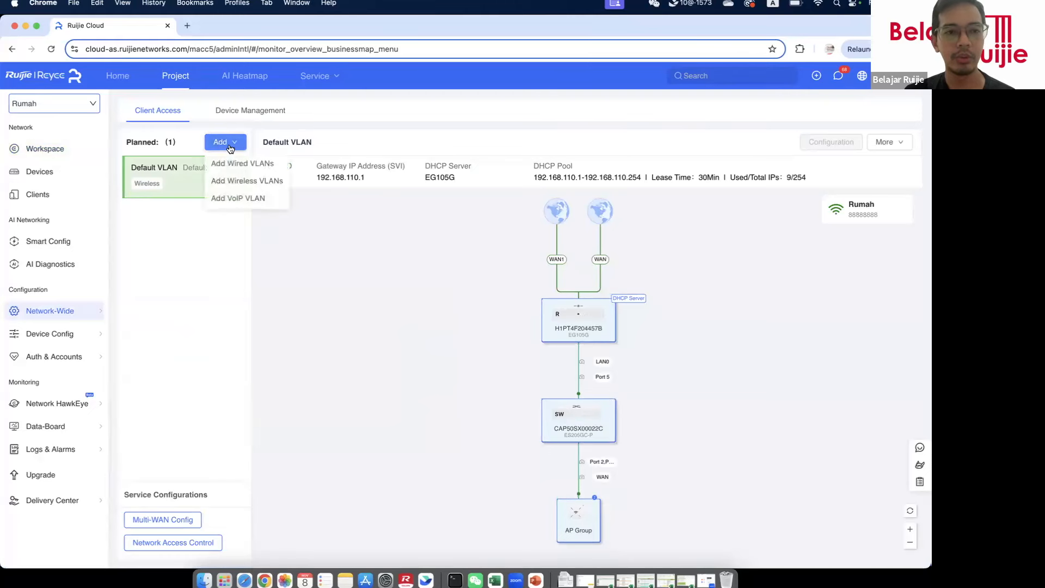
left_click(244, 183)
left_click(429, 202)
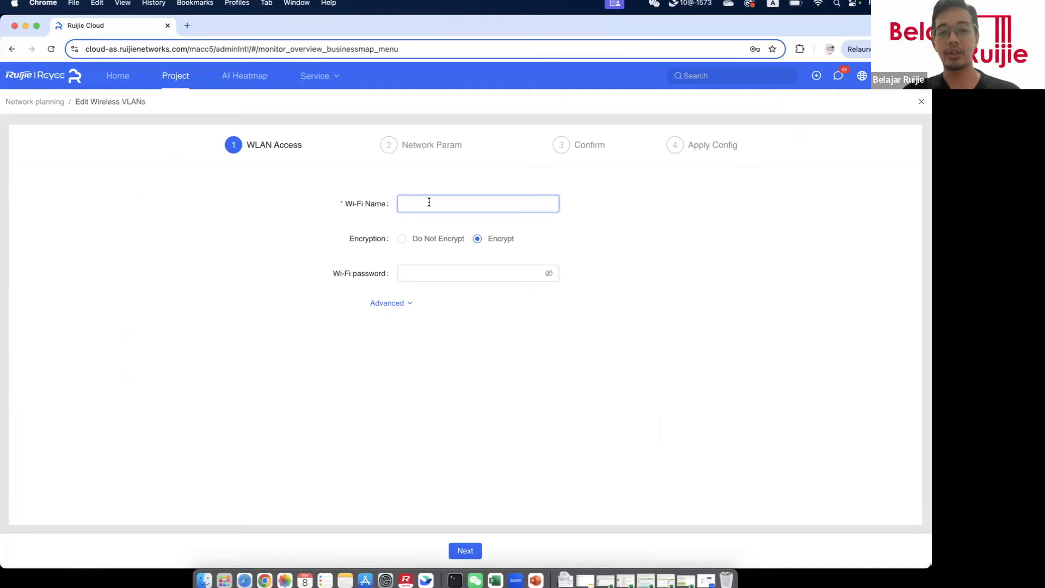
type("Siswa")
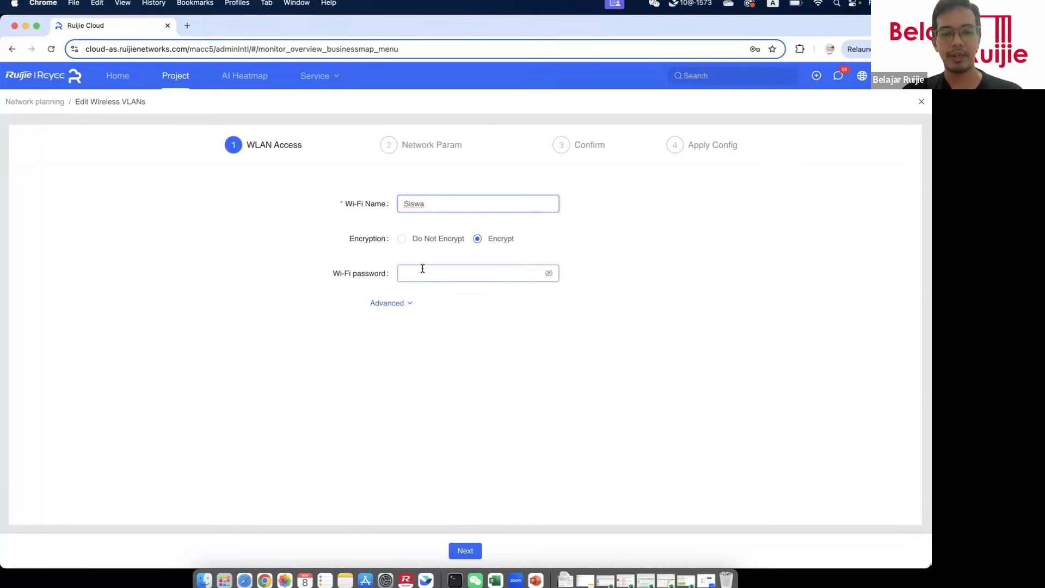
Step: Check the advanced Wi-Fi options, set the Siswa Wi-Fi to Do Not Encrypt and continue to the network parameters
left_click(406, 304)
left_click(406, 303)
left_click(406, 304)
left_click(443, 358)
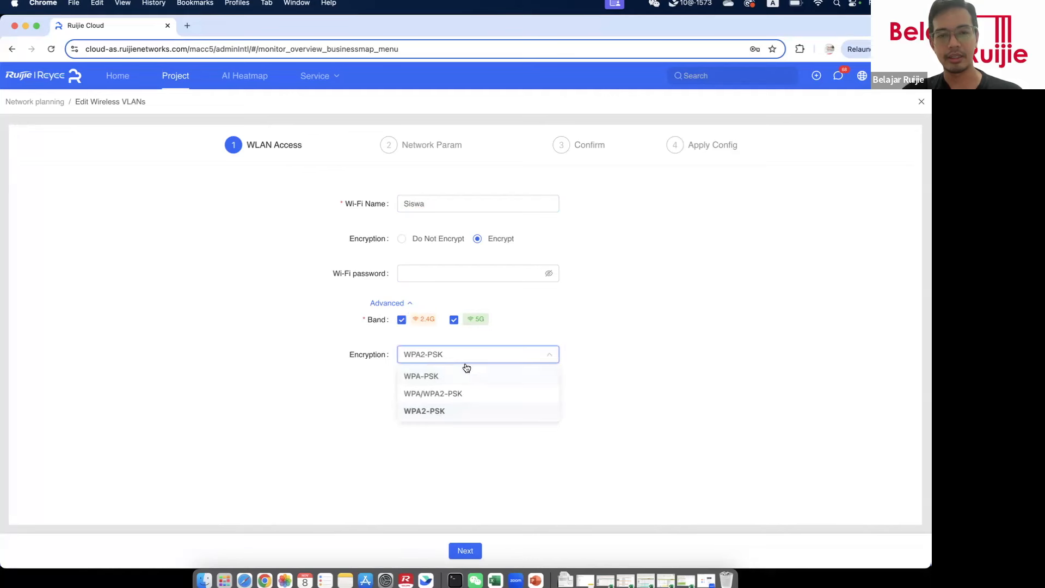
left_click(420, 243)
left_click(478, 557)
Step: Enter Siswa as the service remark and, after consulting the address plan on the Demo Practice slide, set the VLAN ID to 12
left_click(435, 199)
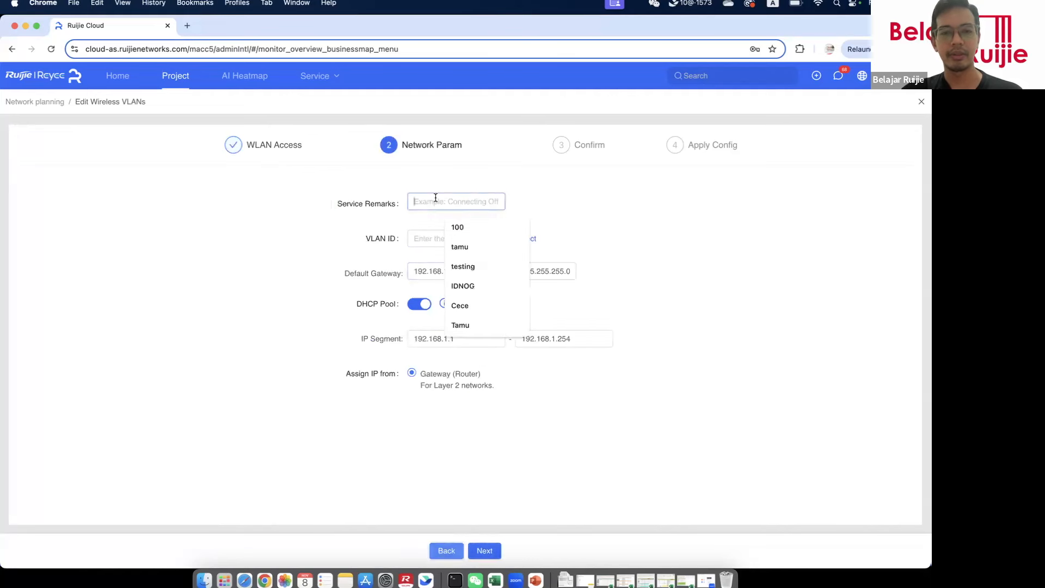
type("Siswa")
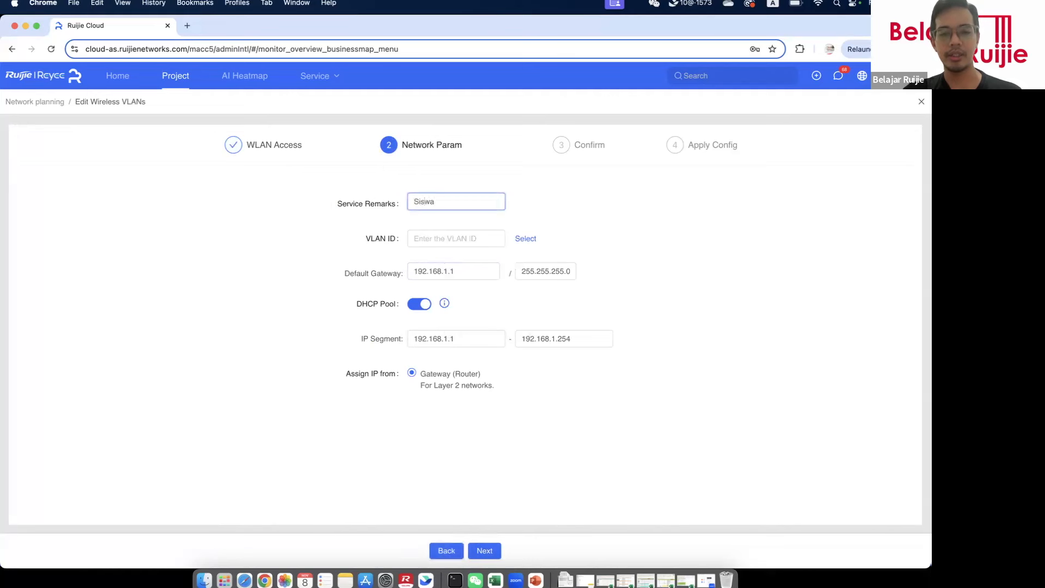
left_click(439, 236)
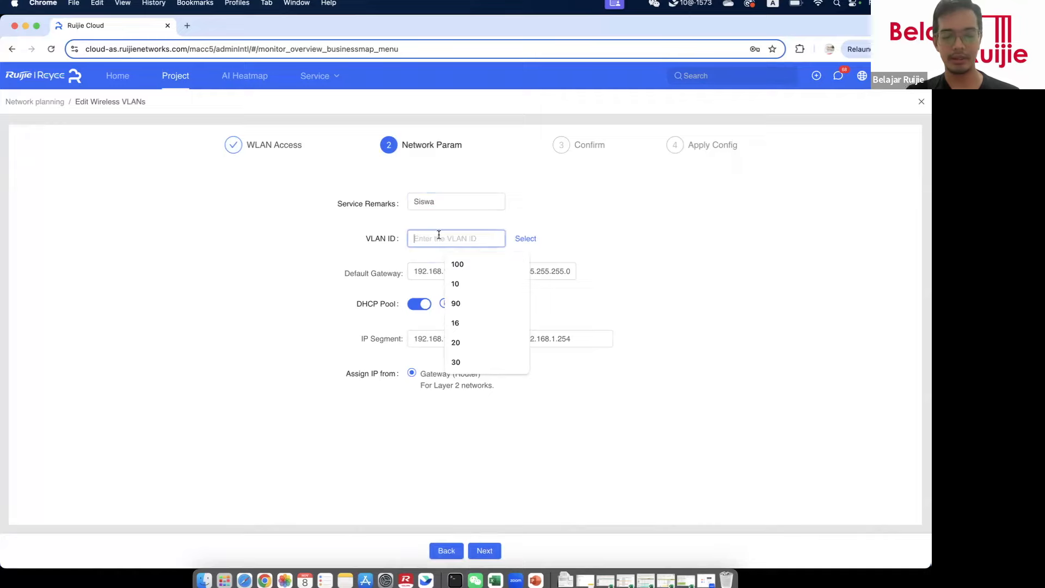
key("ctrl+Up")
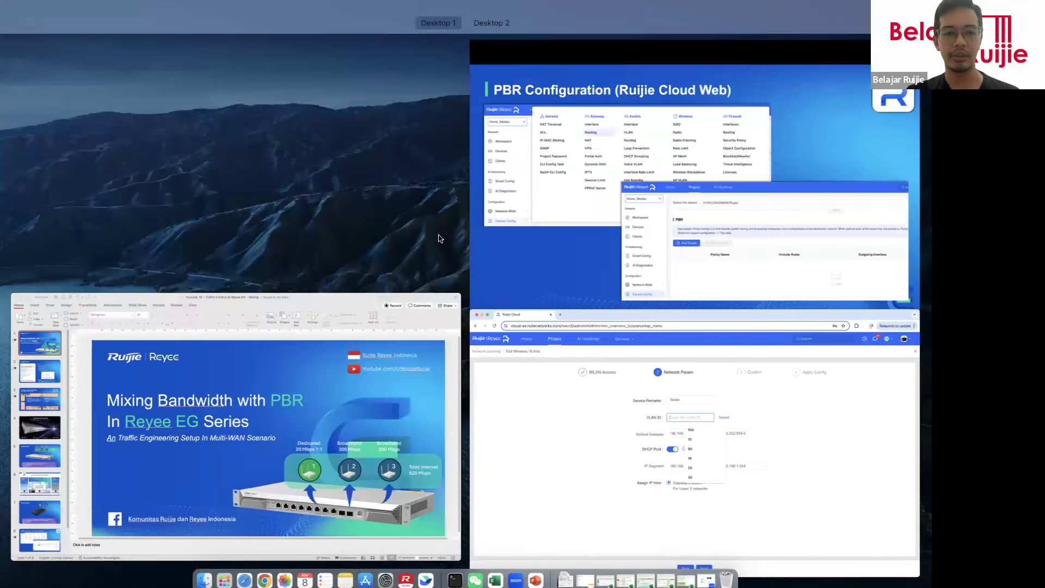
left_click(511, 216)
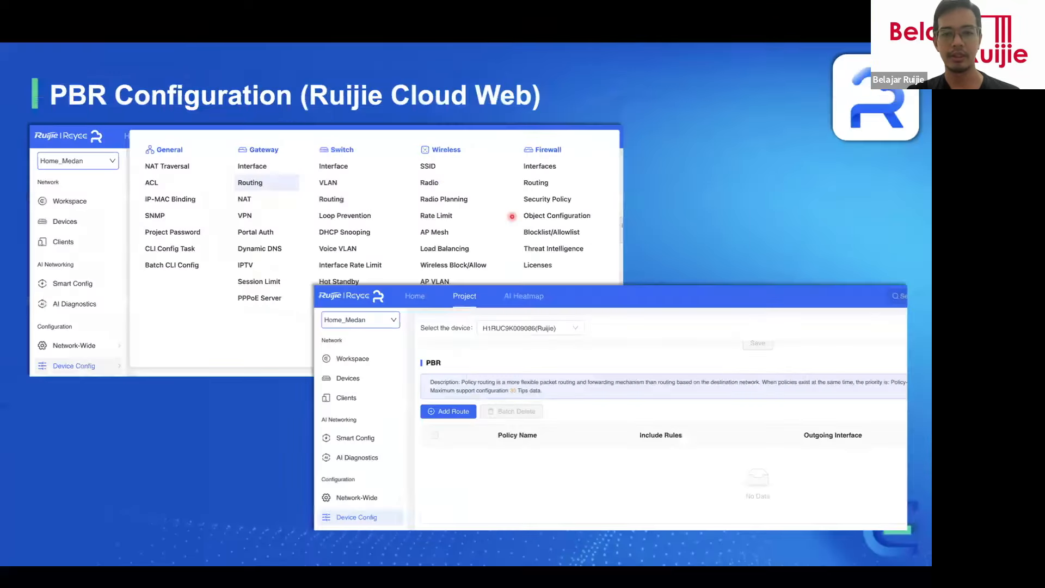
key("Right")
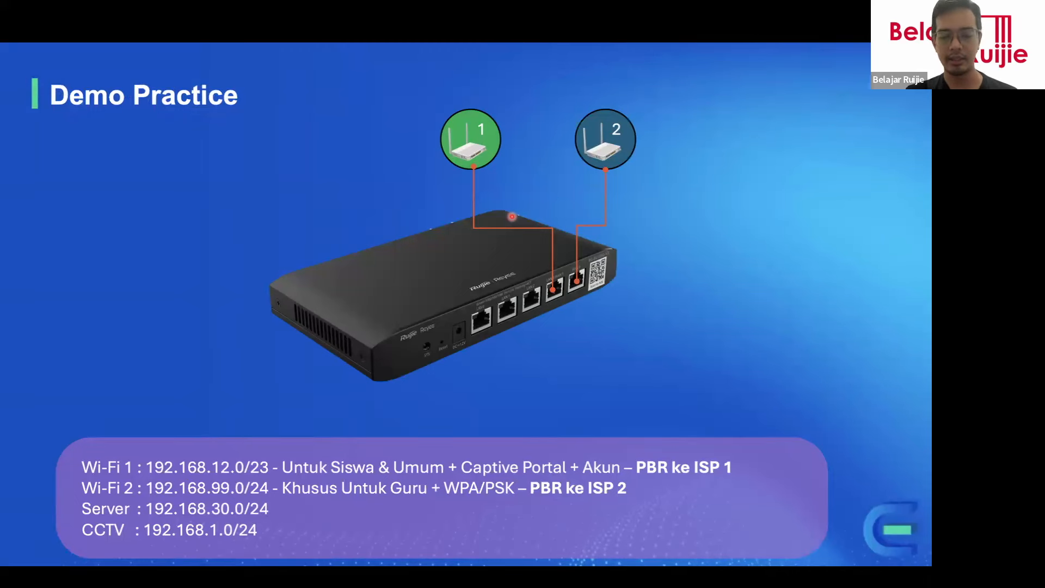
key("ctrl+Up")
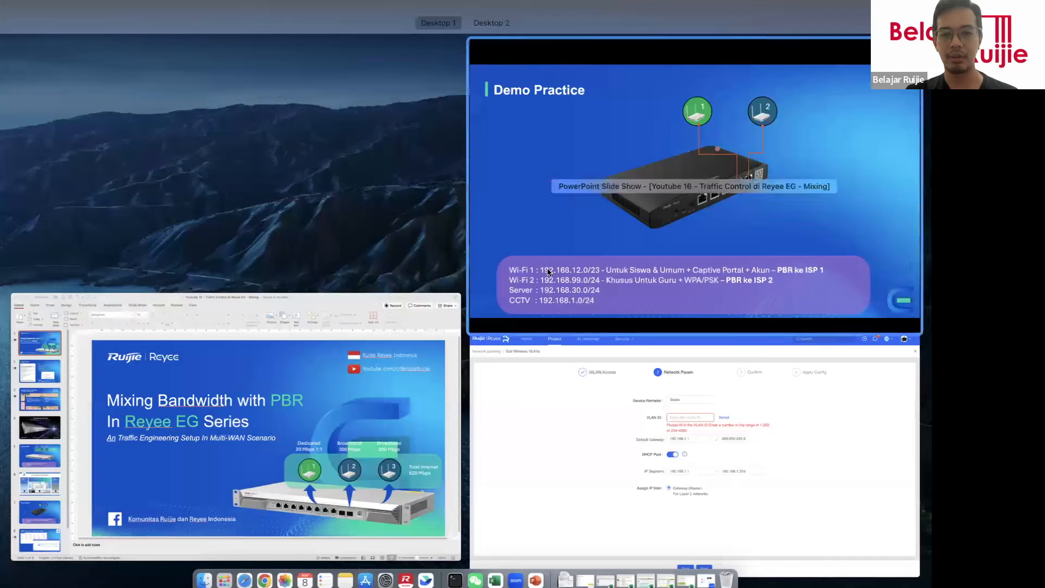
left_click(557, 392)
type("12")
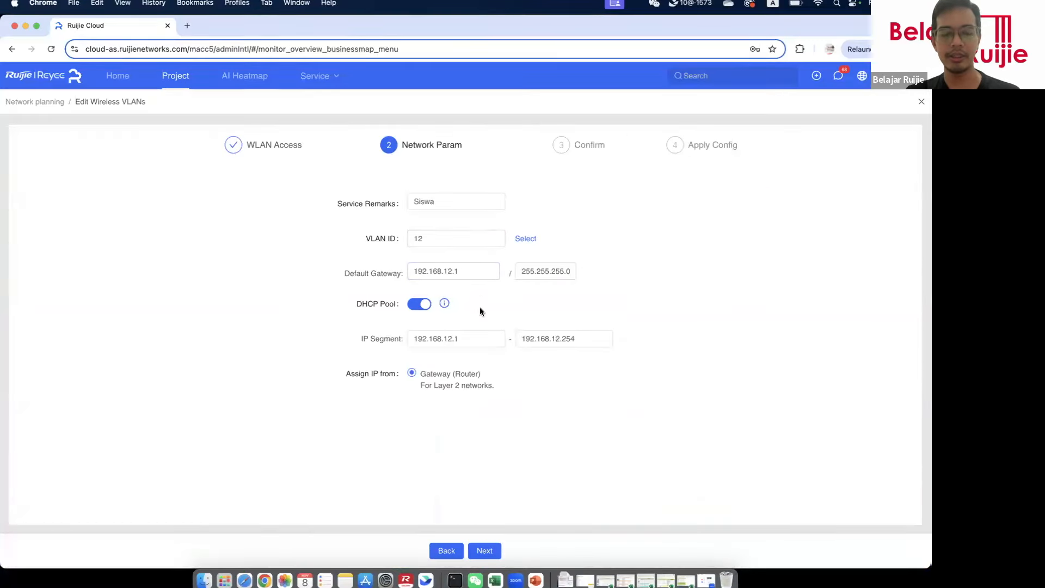
Step: Set the subnet mask of the Siswa VLAN's default gateway to 255.255.252.0
left_click(560, 271)
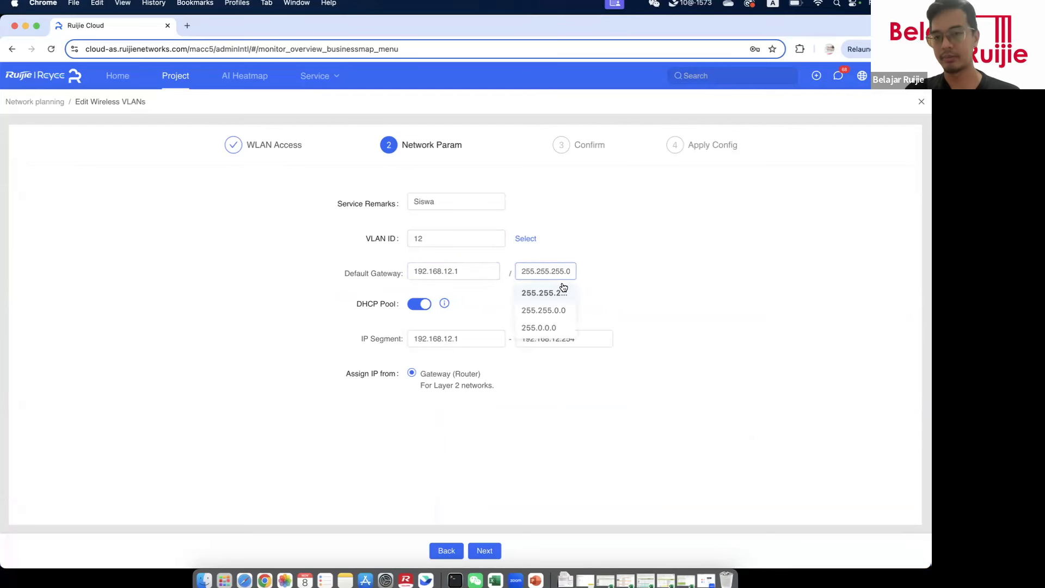
key("BackSpace")
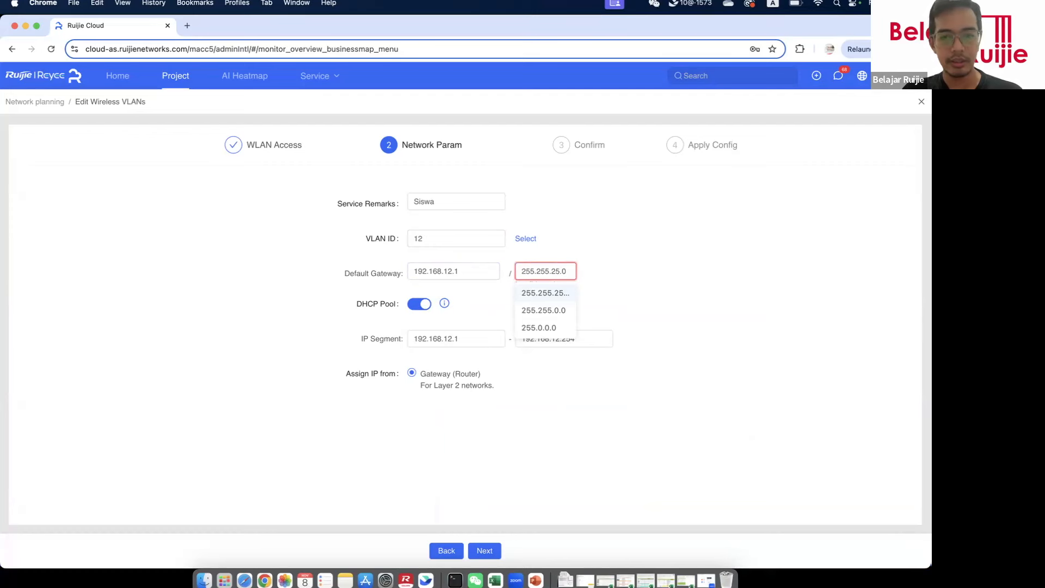
type("2")
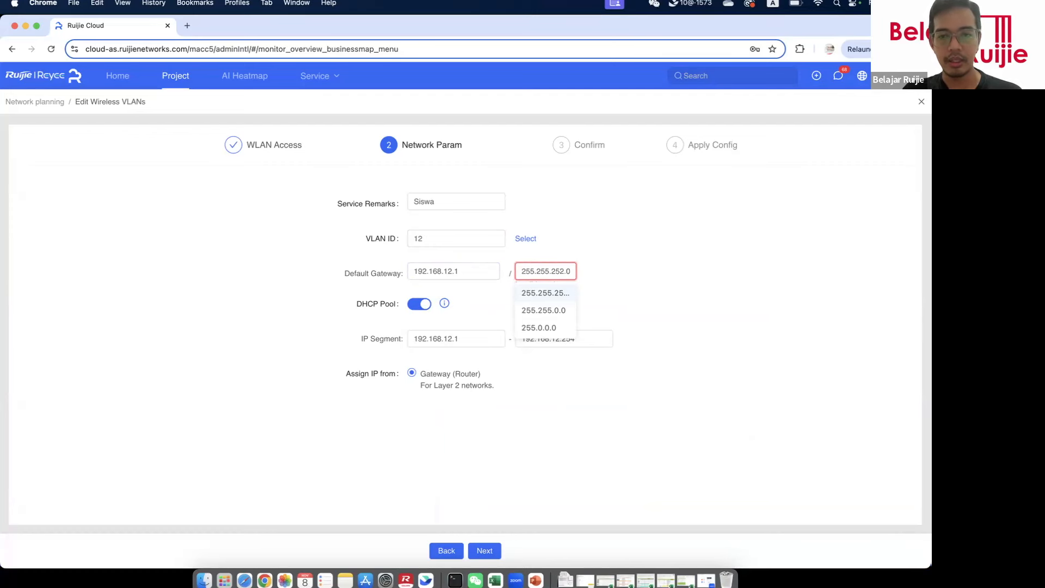
left_click(622, 273)
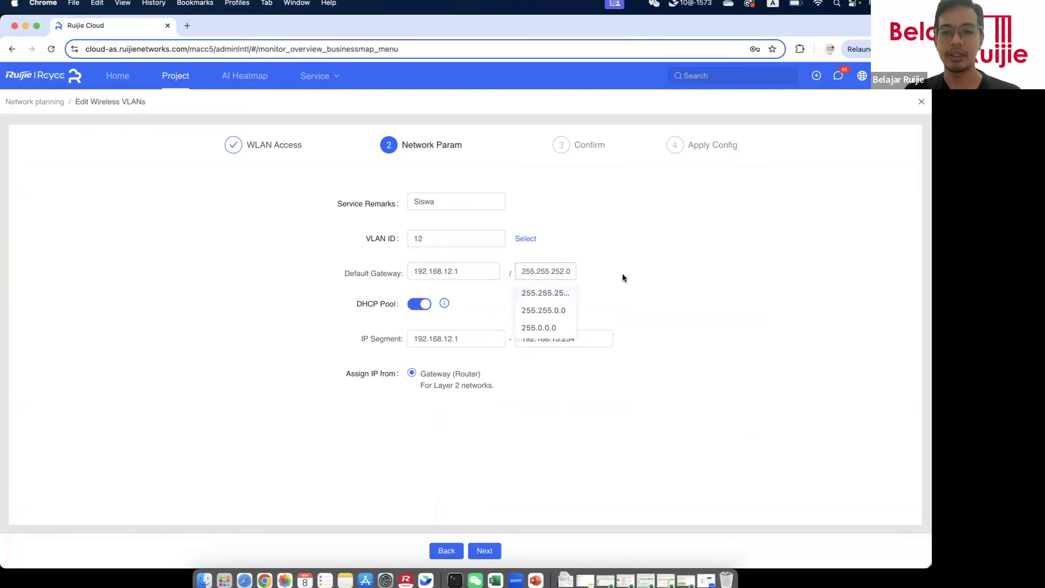
left_click(564, 271)
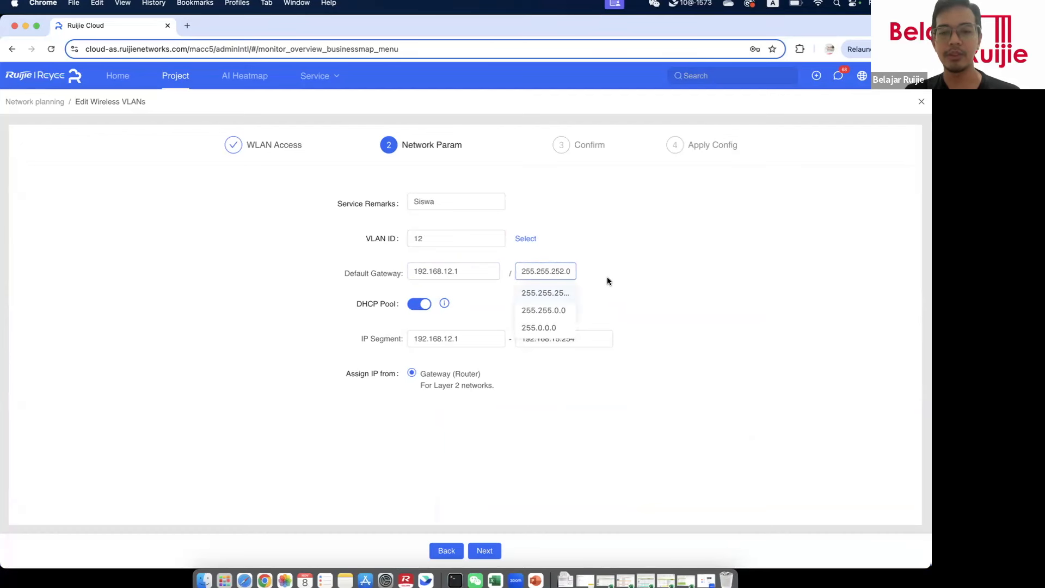
left_click(608, 278)
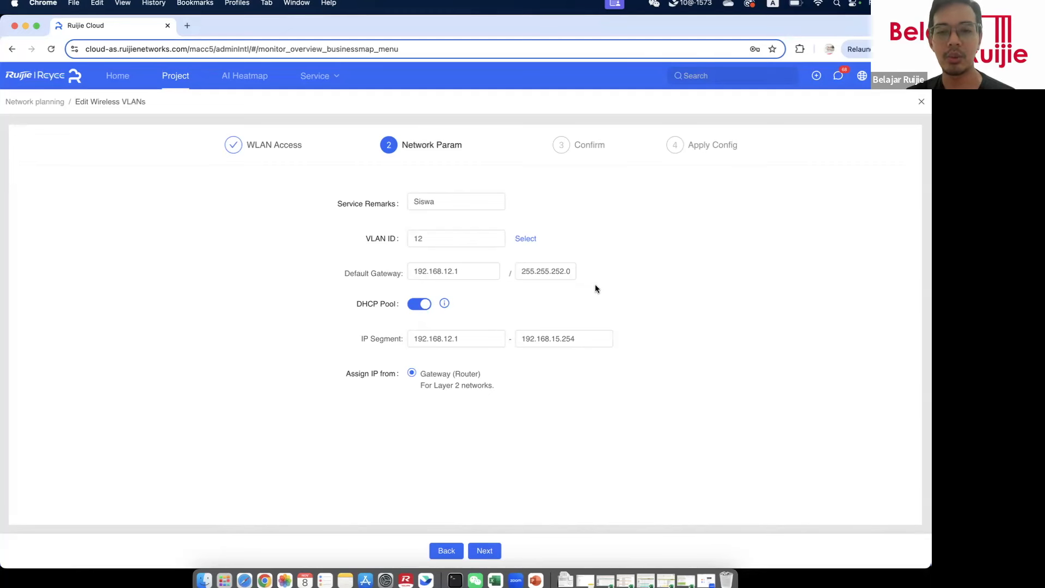
left_click(564, 271)
left_click(623, 284)
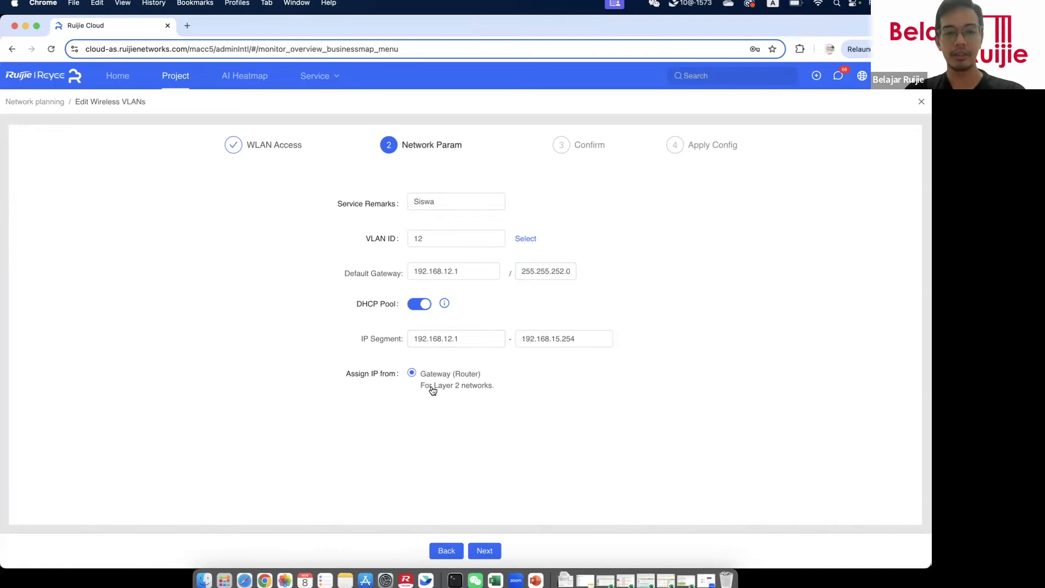
Step: Confirm and apply the Siswa VLAN configuration to the devices, declining to plan switch ports for unconnected APs
left_click(485, 551)
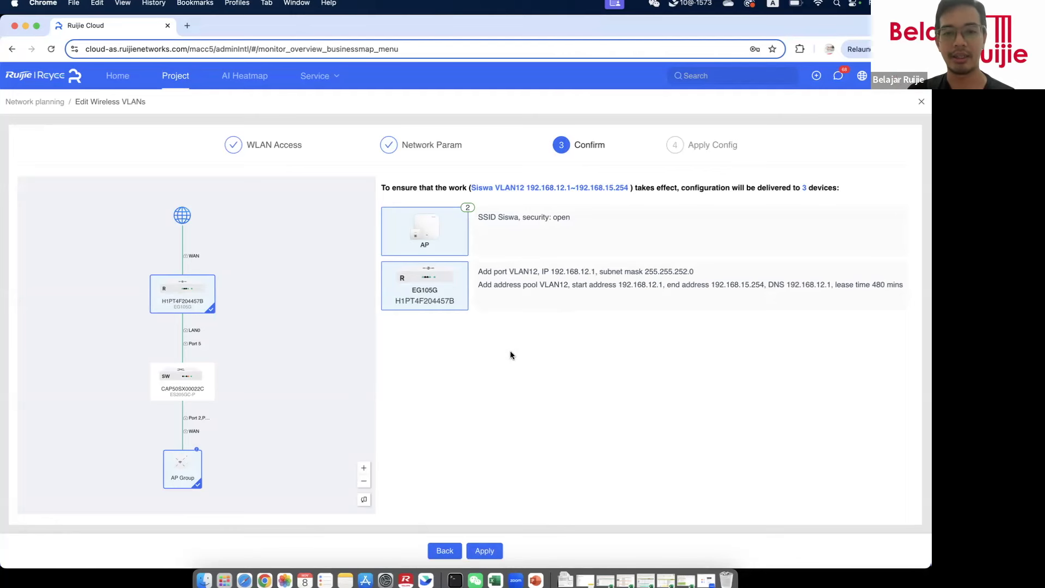
left_click(482, 550)
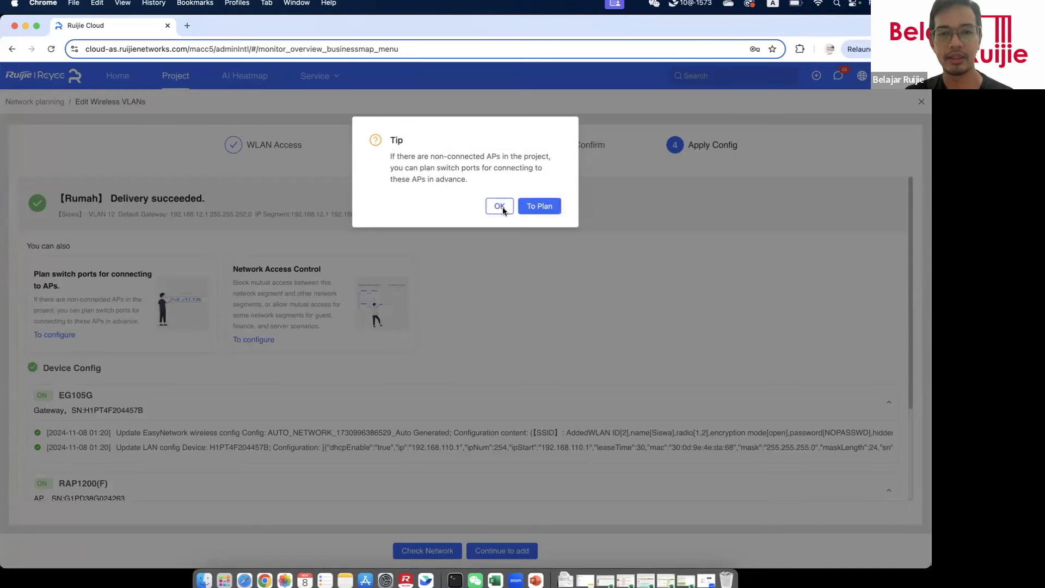
left_click(500, 207)
Step: Continue with another wireless VLAN and name its Wi-Fi Guru
left_click(504, 551)
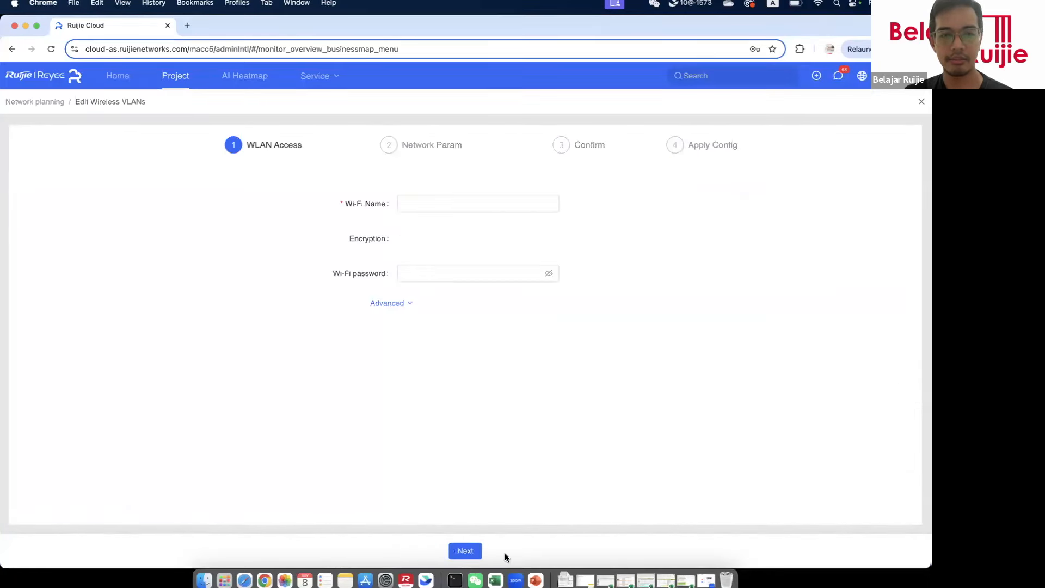
left_click(481, 203)
type("Guru")
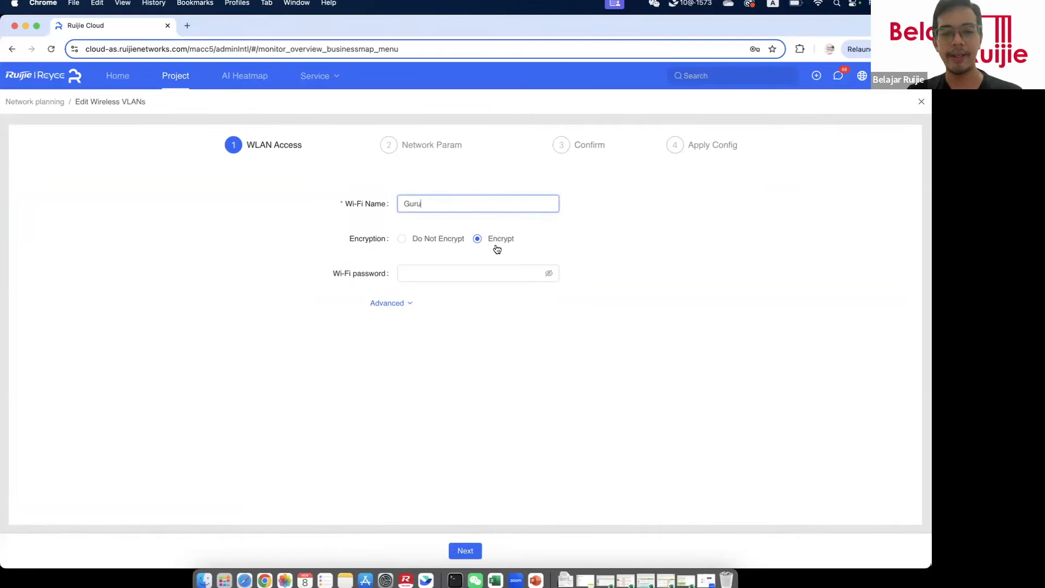
Step: Enter the Wi-Fi password for the encrypted Guru network, show its advanced settings, and proceed to the network parameters
left_click(465, 272)
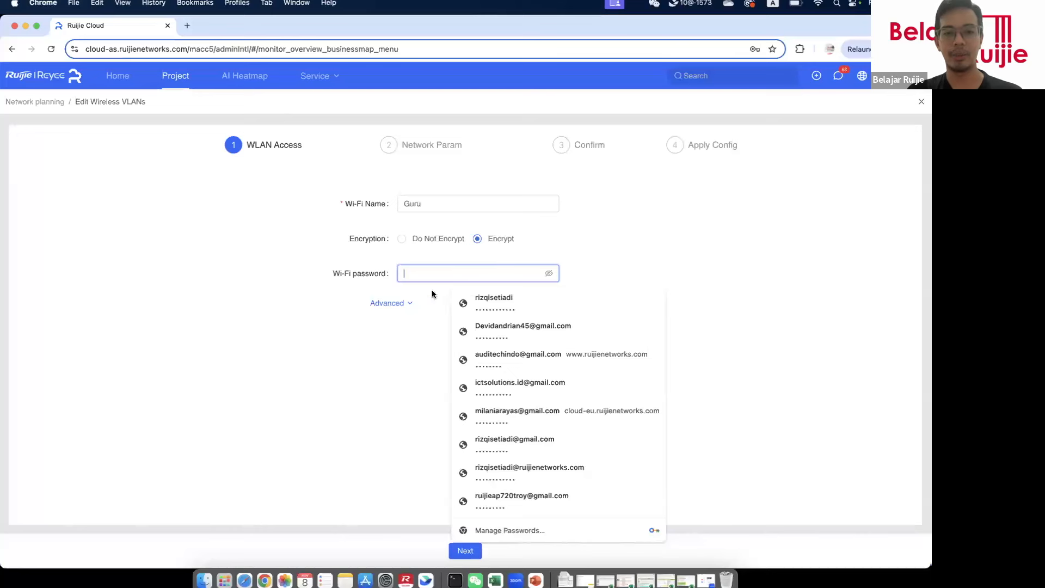
left_click(407, 300)
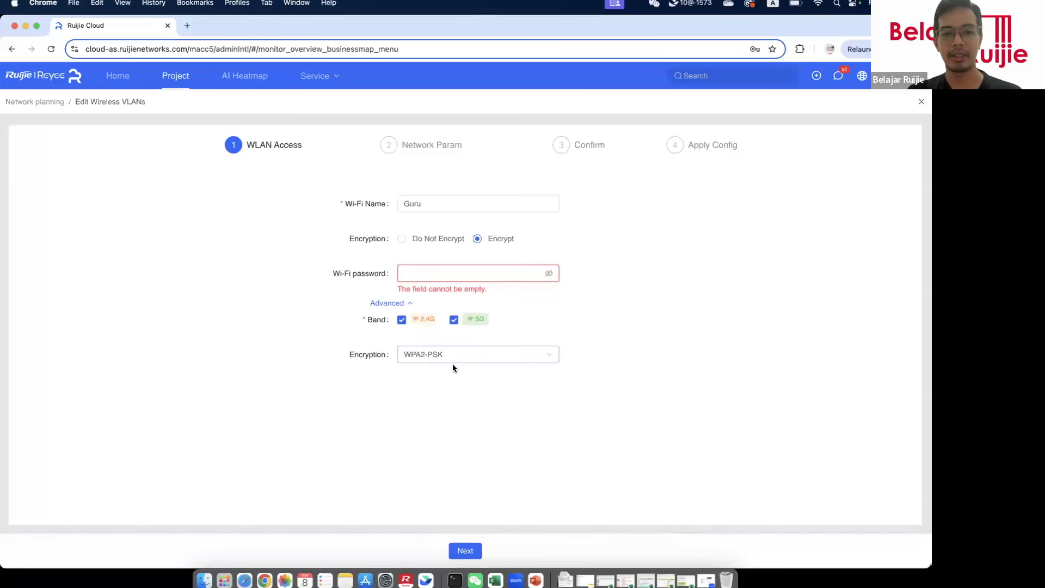
left_click(470, 276)
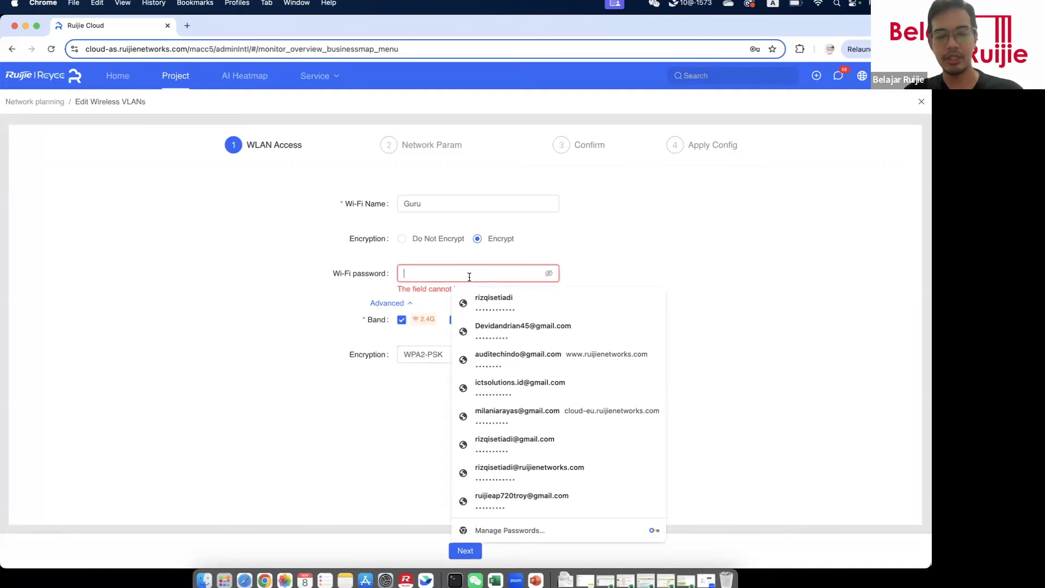
type("••••")
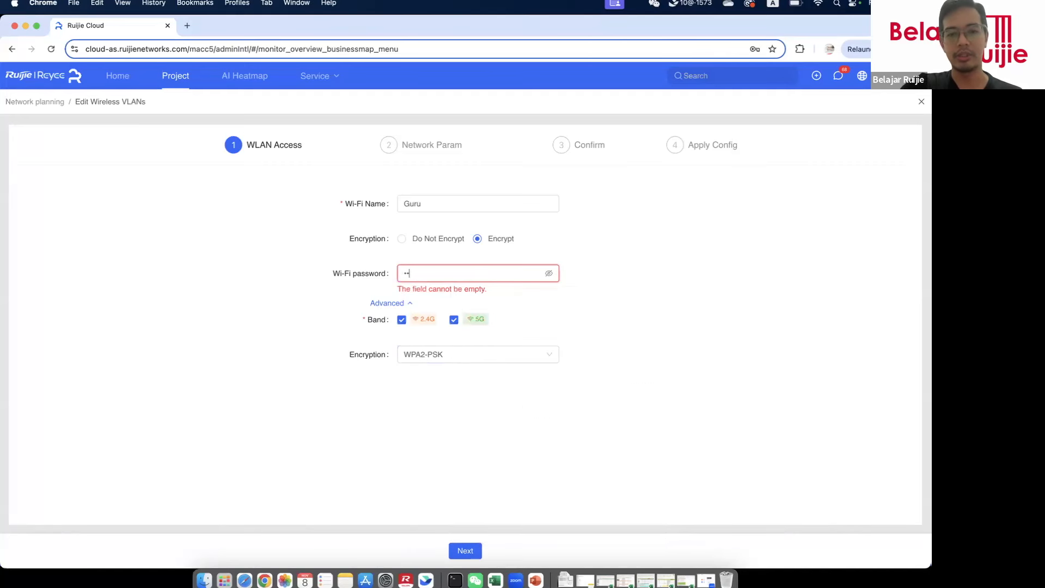
type("••••")
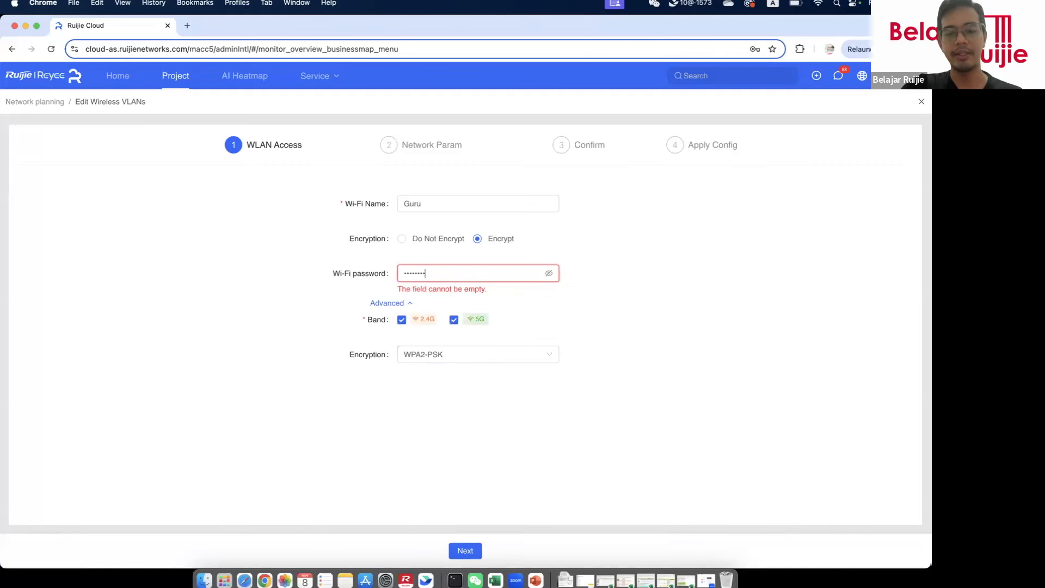
left_click(466, 551)
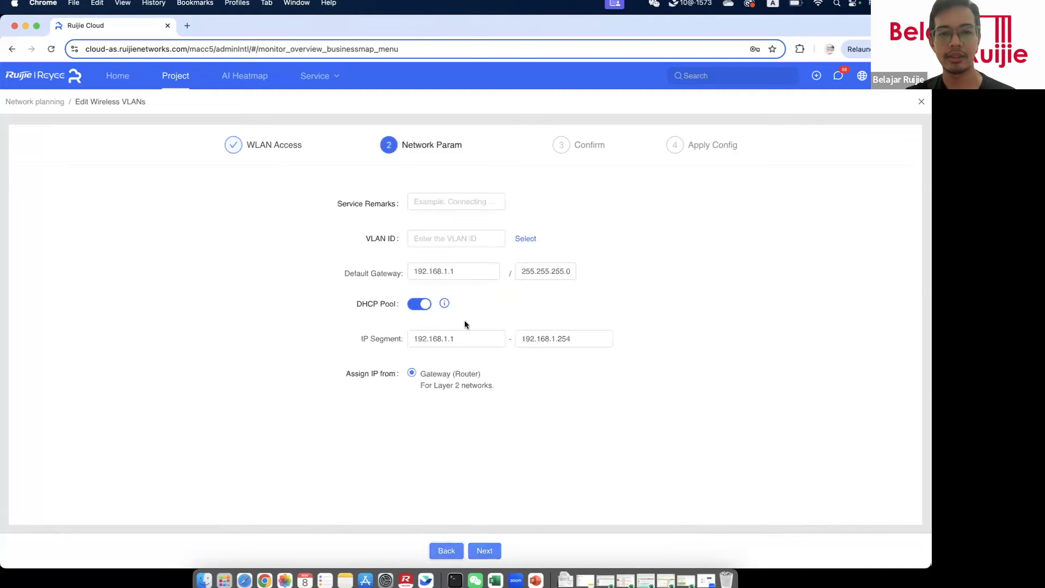
Step: Enter Guru as the service remark and, after consulting the address plan on the Demo Practice slide, set the VLAN ID to 99
left_click(444, 201)
type("Guru")
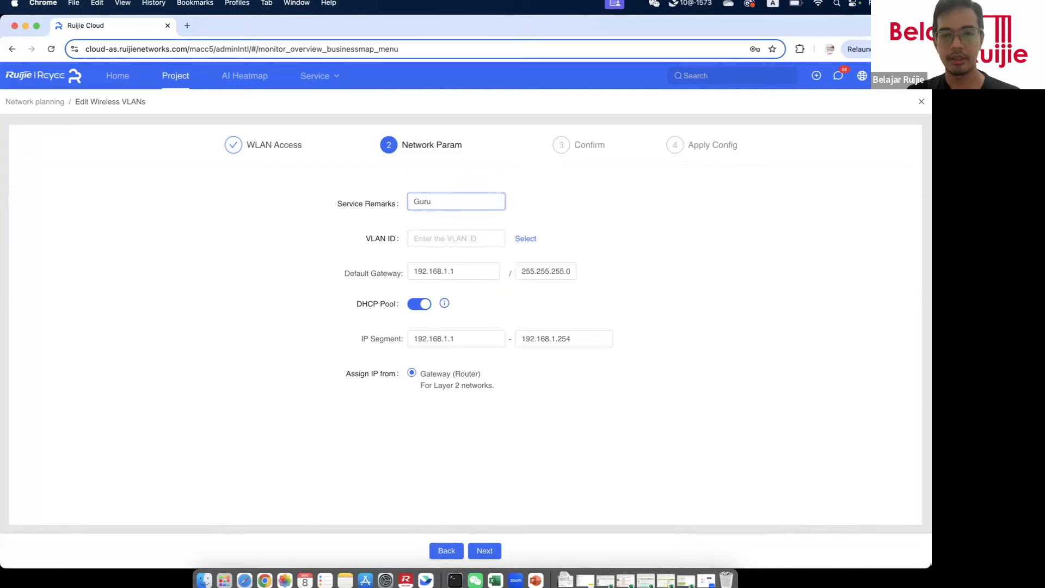
key("ctrl+Up")
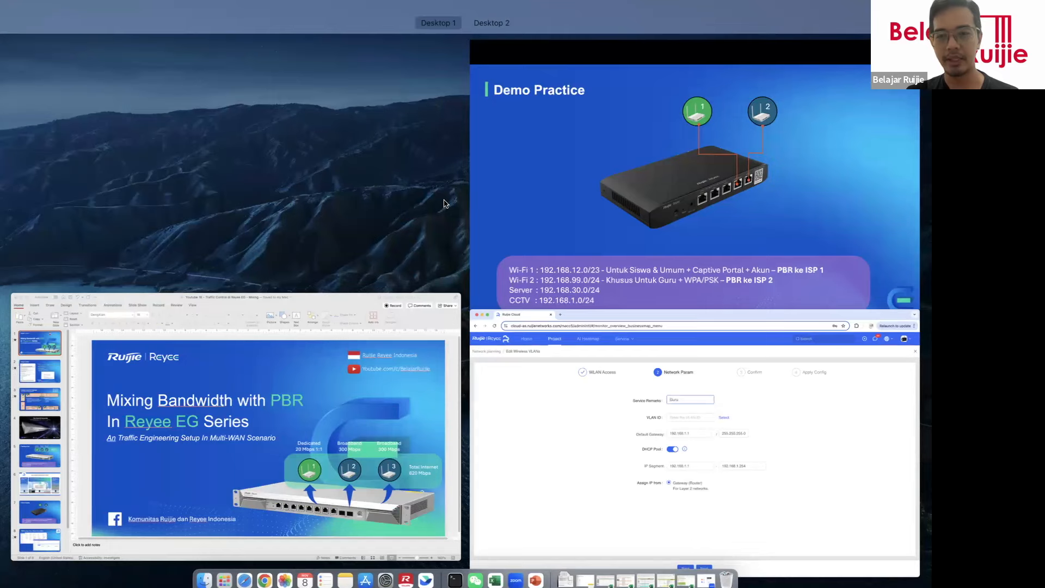
left_click(557, 367)
left_click(440, 239)
type("99")
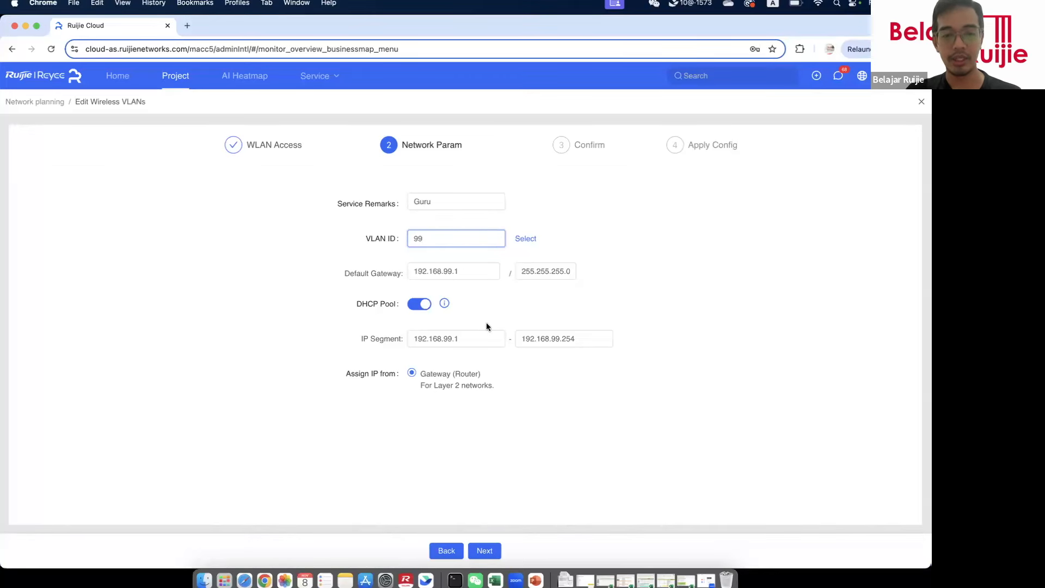
Step: Confirm and apply the Guru VLAN configuration to the devices, declining to plan switch ports for unconnected APs
left_click(484, 550)
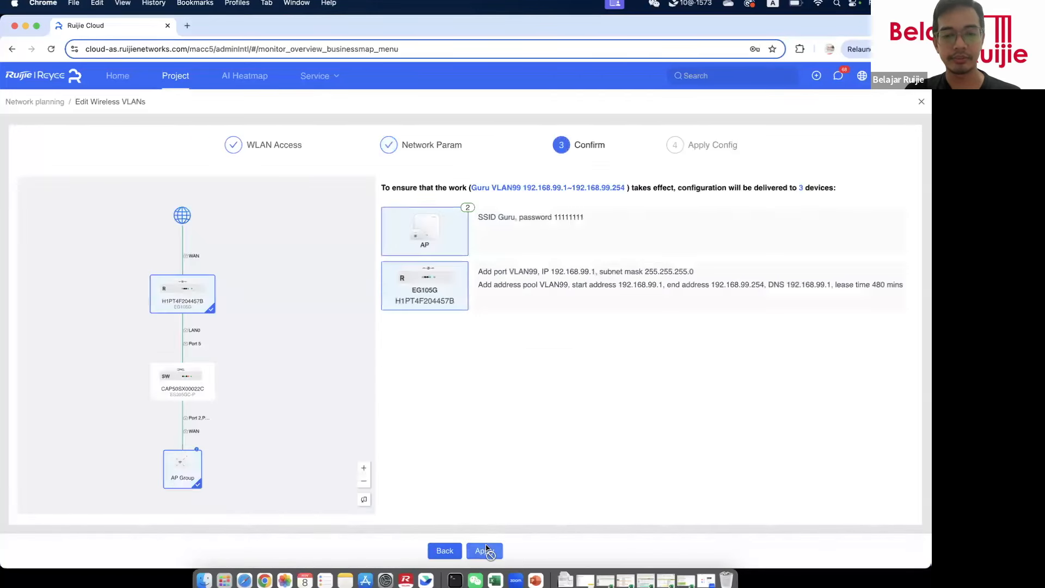
left_click(486, 550)
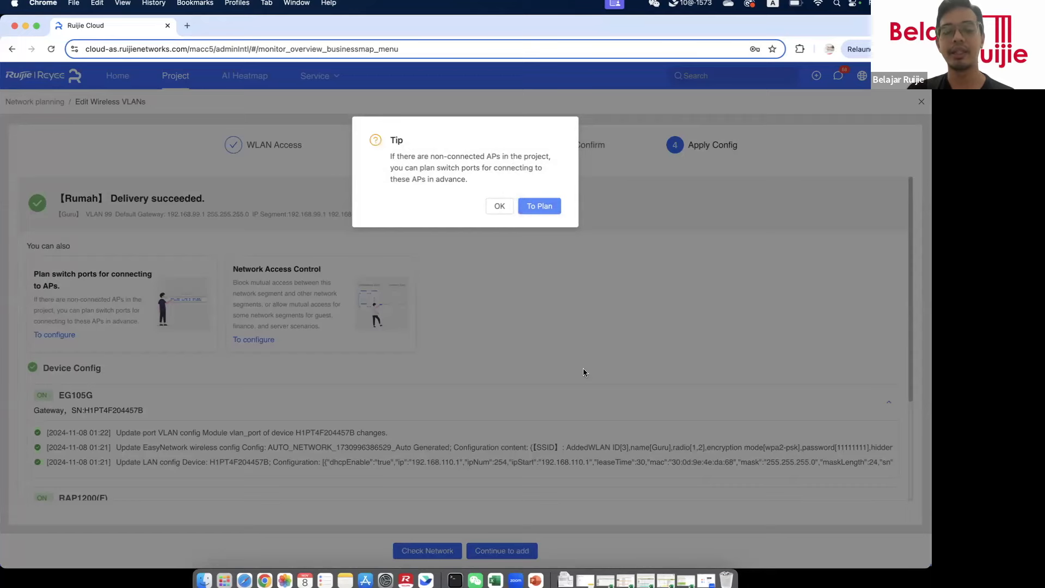
left_click(497, 207)
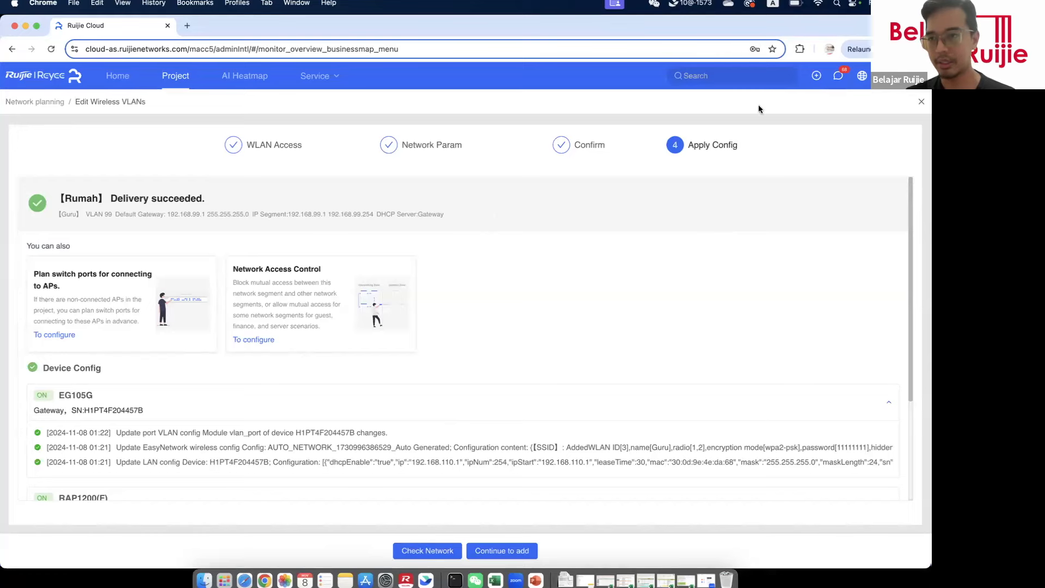
Step: Close the wireless VLAN wizard, dismiss the browser's password warning, and review the details of the Siswa and Guru VLANs
left_click(921, 102)
left_click(554, 202)
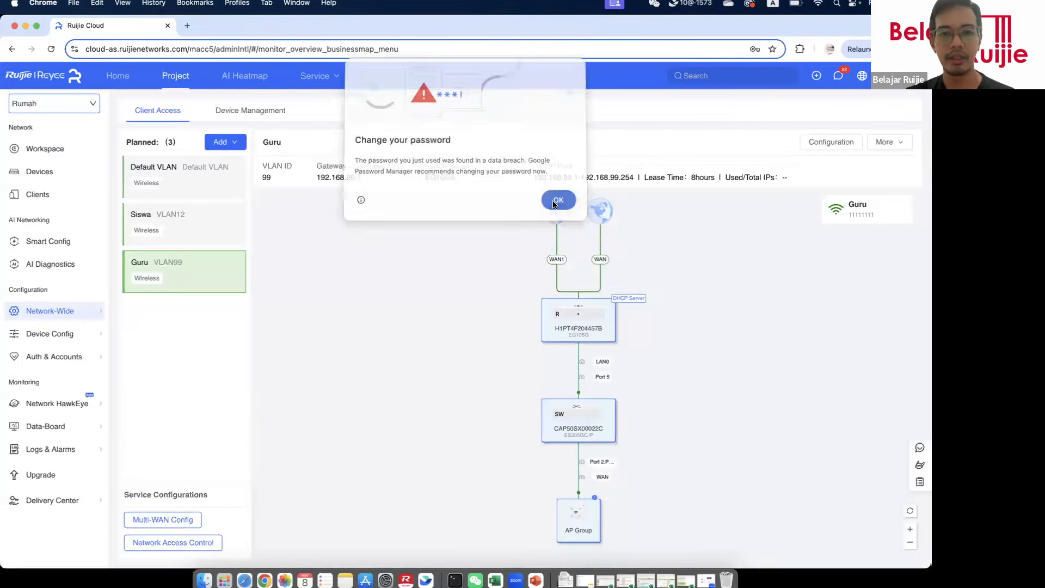
left_click(212, 235)
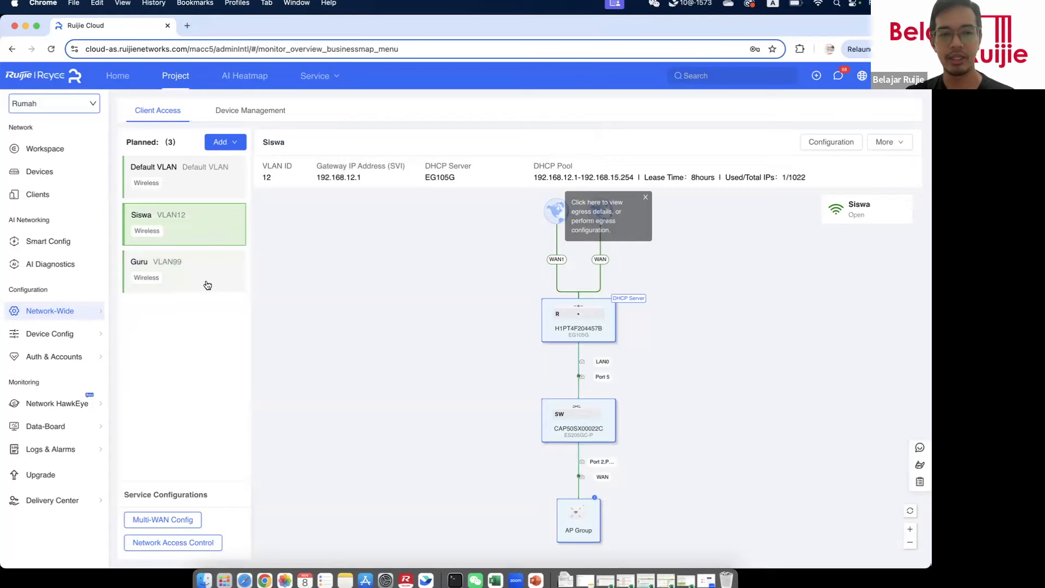
left_click(208, 285)
Step: Start adding a wired VLAN and enter Server as its service remark
left_click(232, 145)
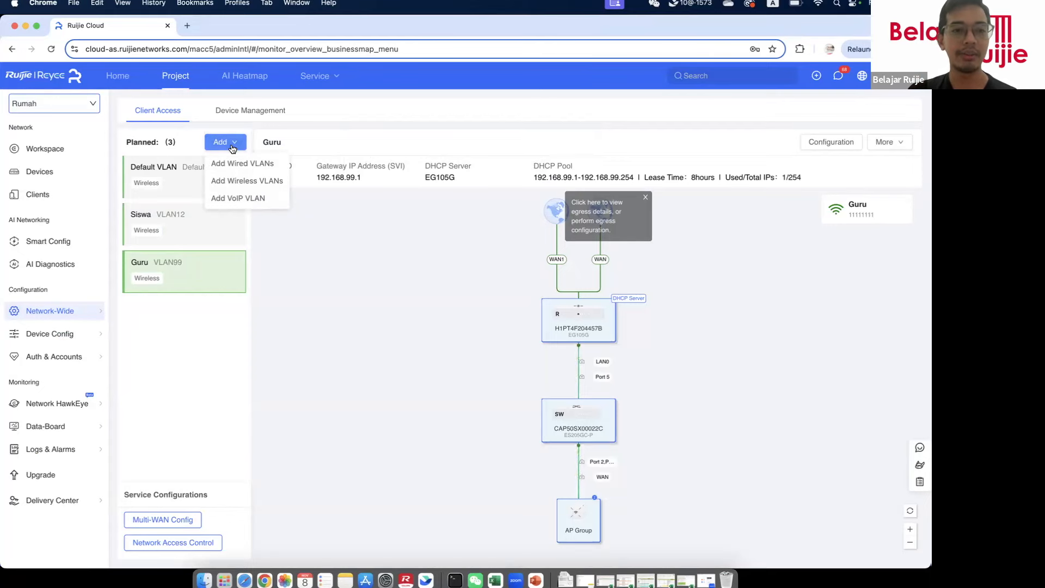
left_click(238, 168)
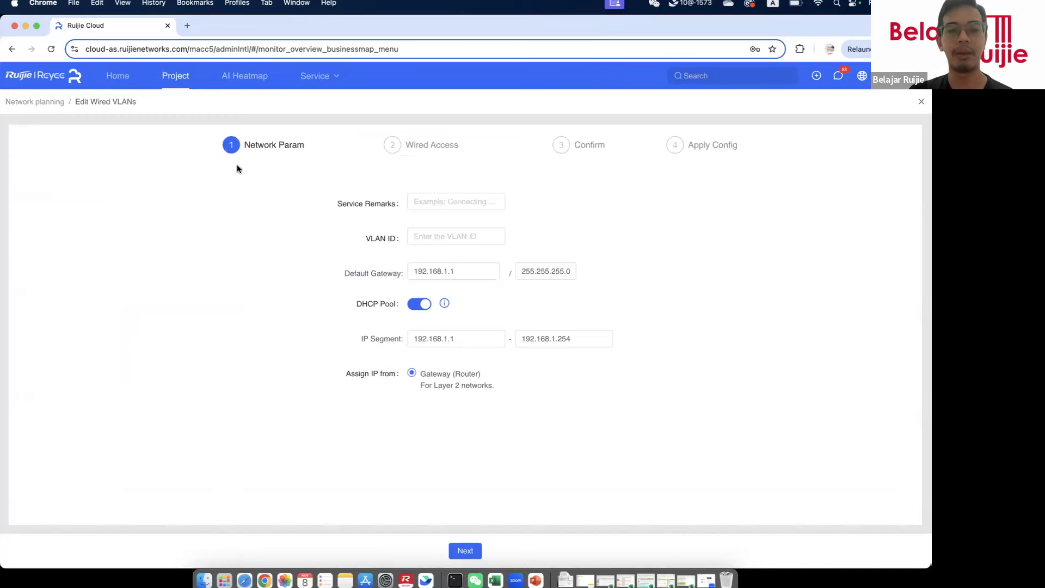
left_click(452, 202)
type("Server")
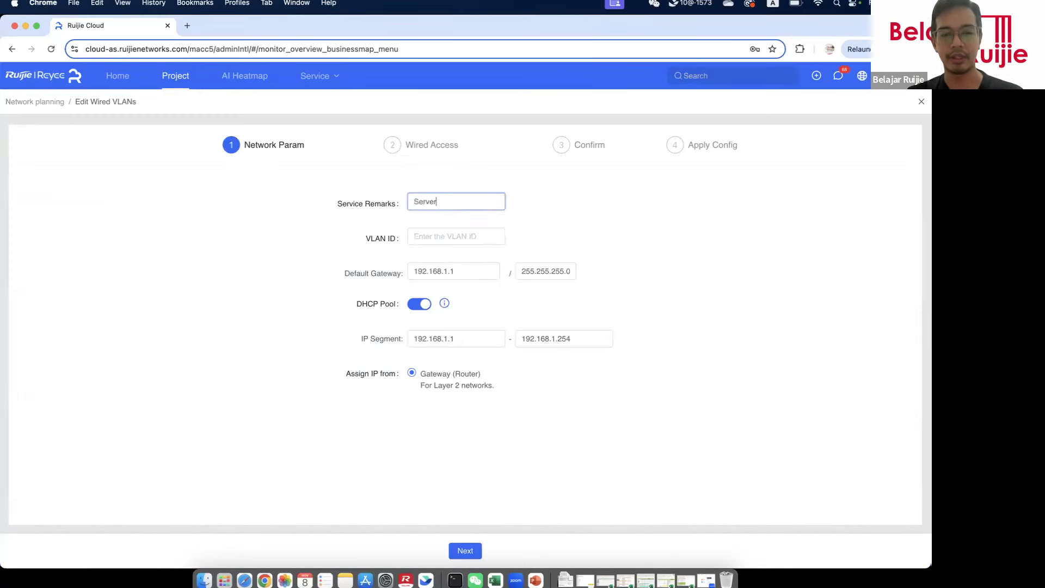
Step: Check the server subnet on the Demo Practice slide, set the VLAN ID to 30, and proceed to wired access
left_click(440, 233)
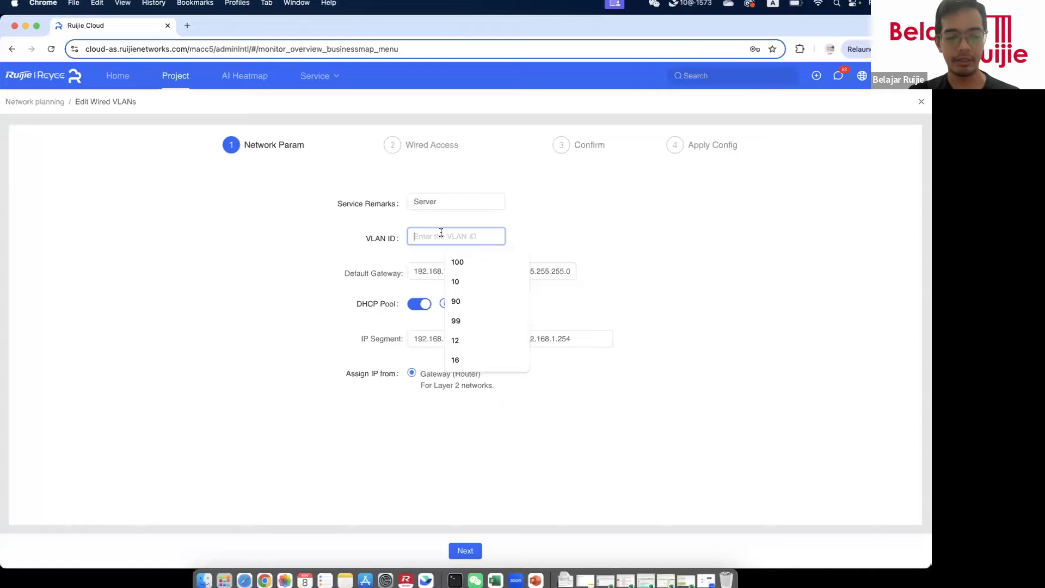
key("ctrl+Up")
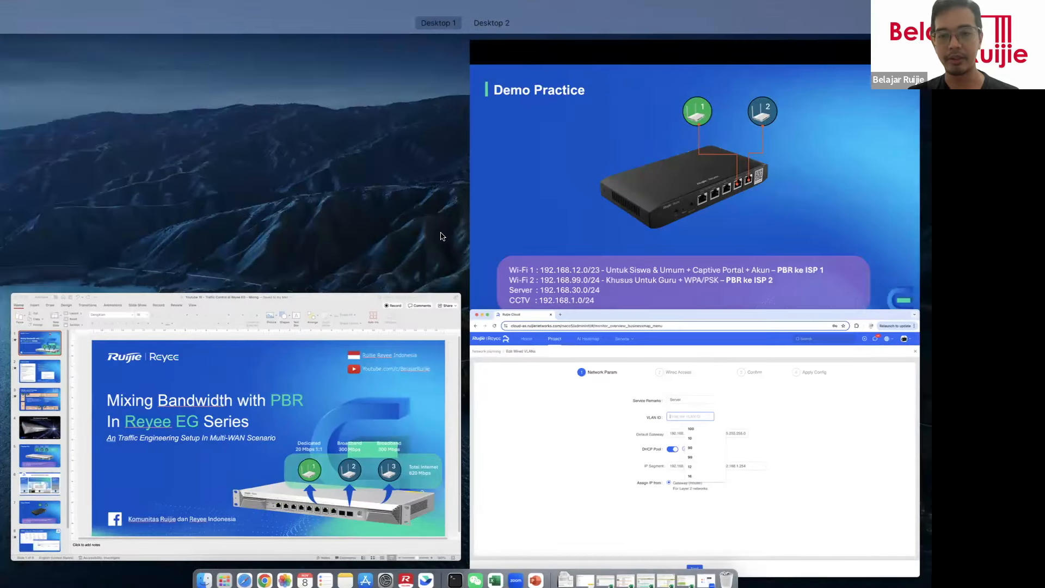
left_click(544, 370)
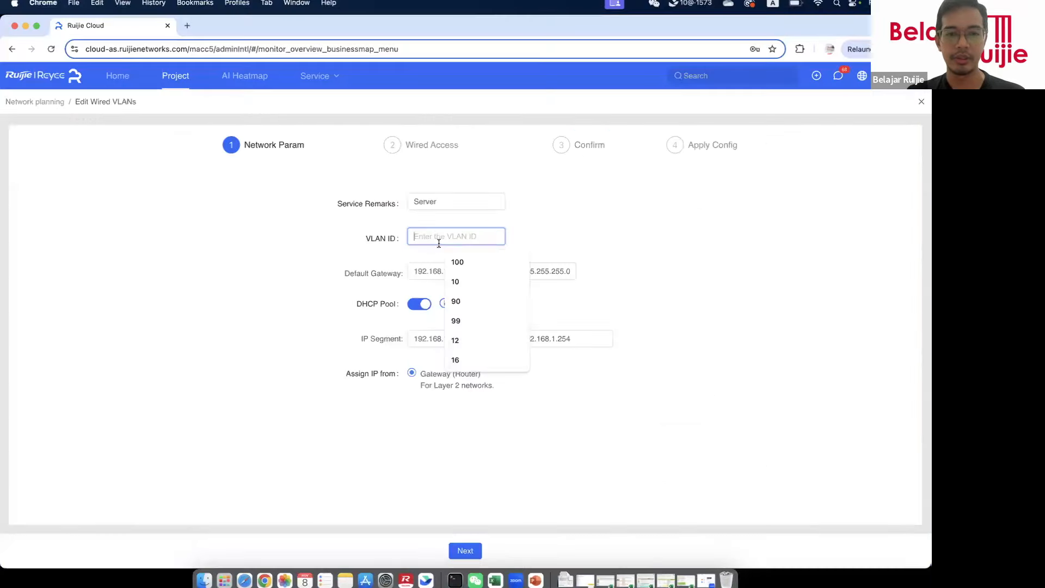
type("30")
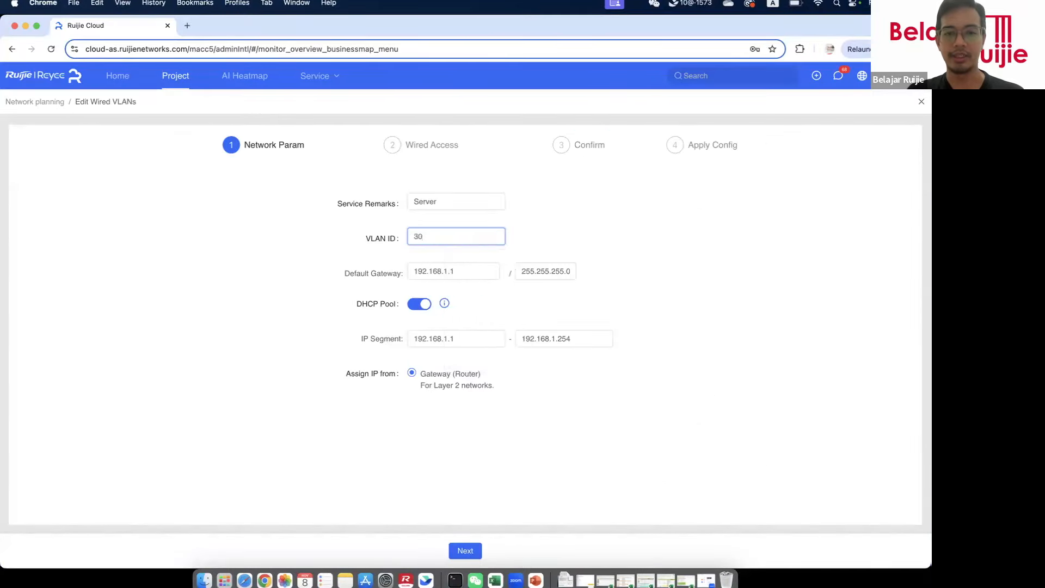
left_click(465, 270)
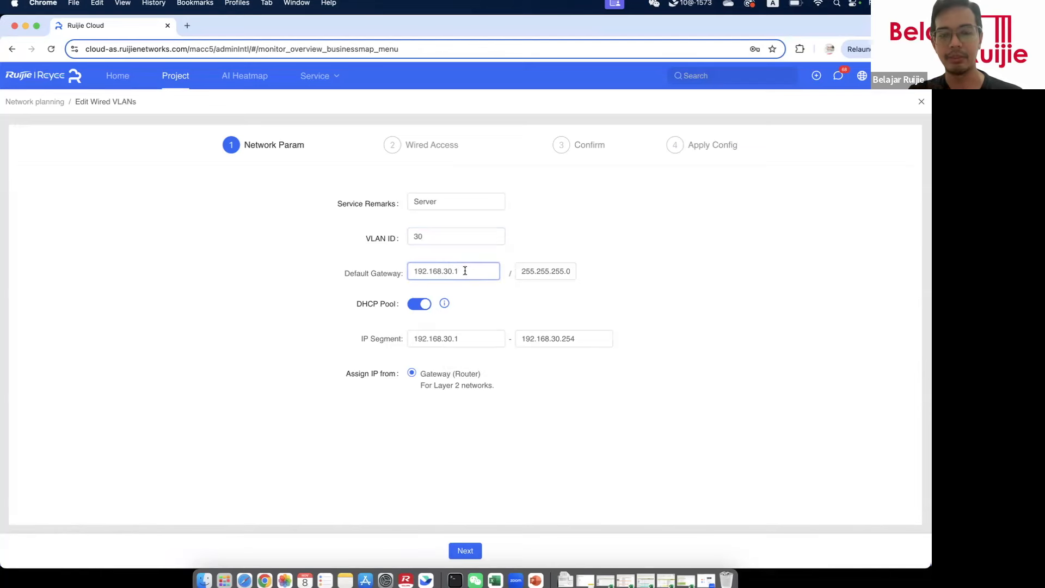
left_click(465, 550)
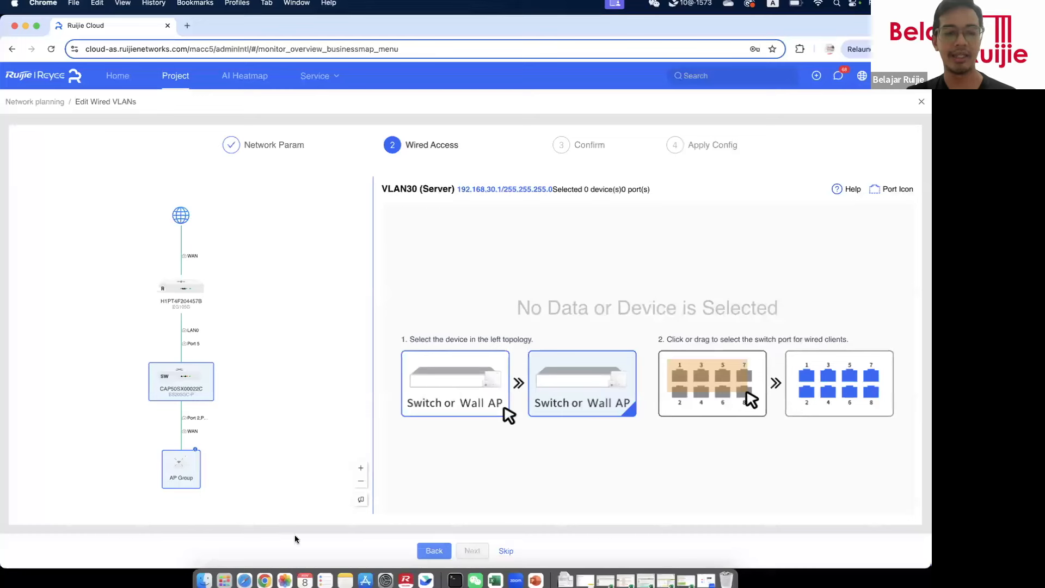
Step: Assign port 1 of the ES205GC-P switch to the Server VLAN, accepting its change from the other VLAN
left_click(197, 387)
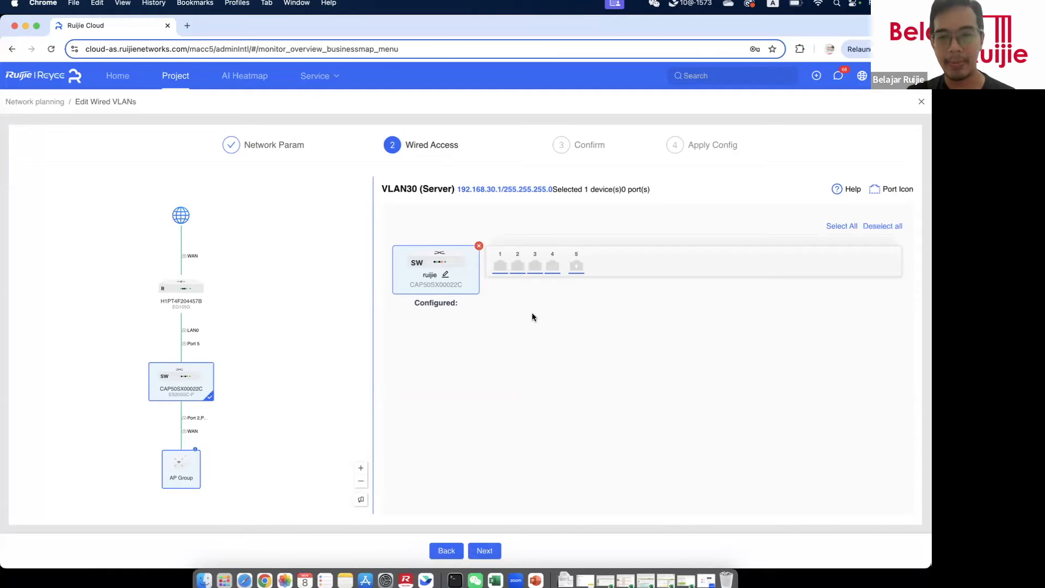
left_click(501, 270)
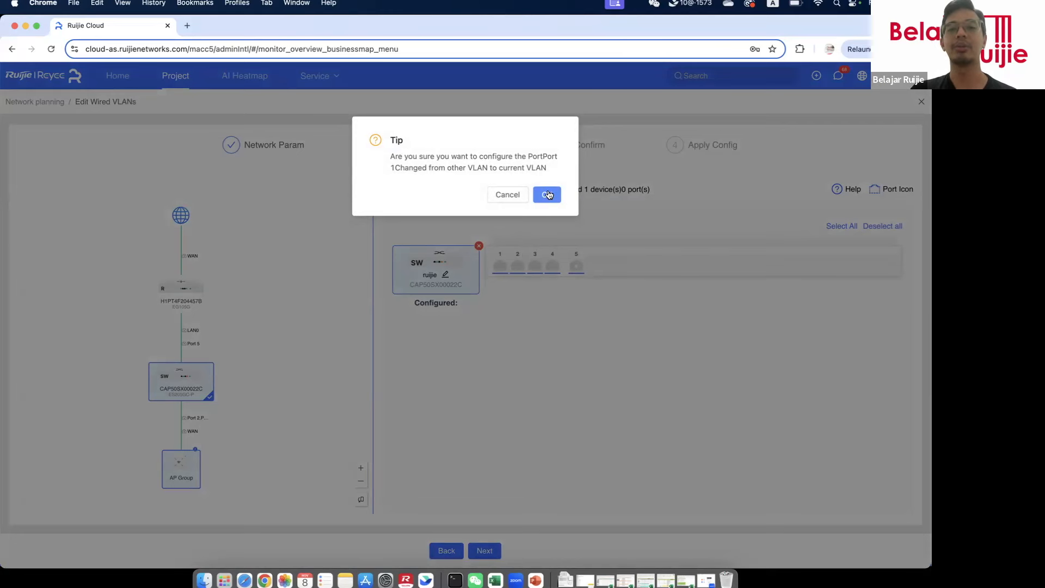
left_click(548, 195)
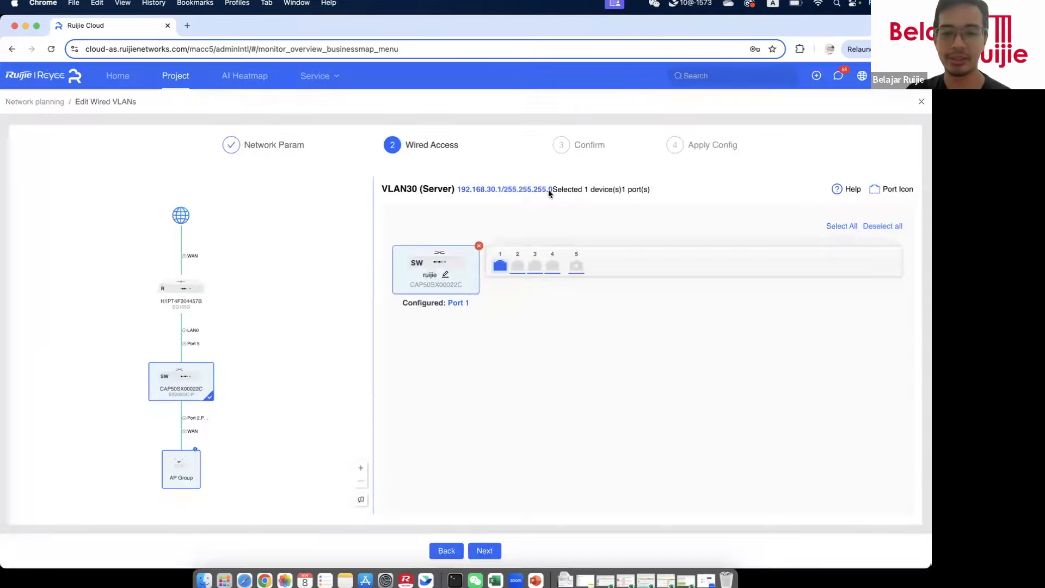
Step: Confirm and apply the Server VLAN configuration to the devices, and review the Demo Practice slide during delivery
left_click(484, 551)
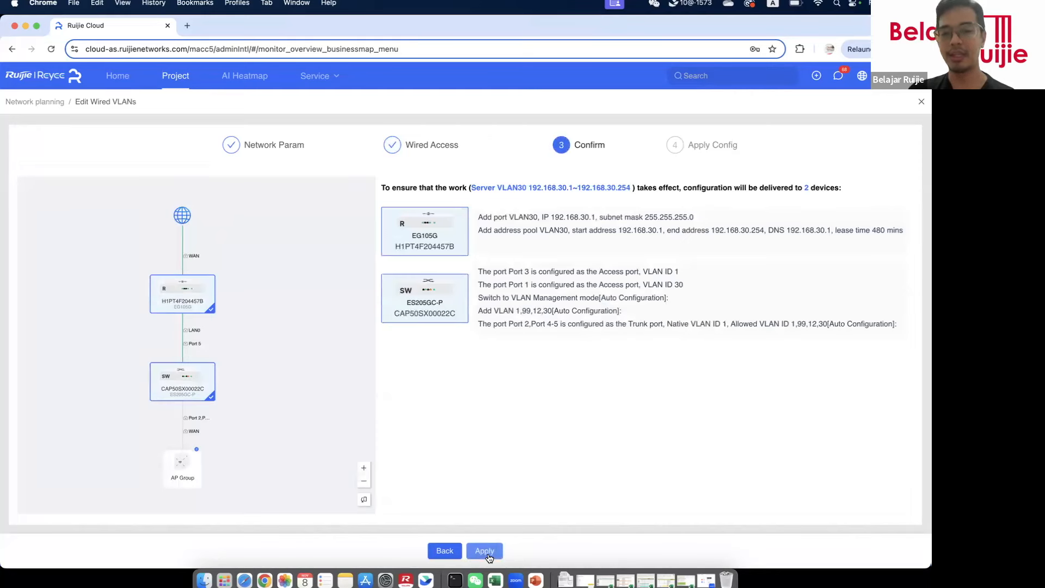
left_click(493, 553)
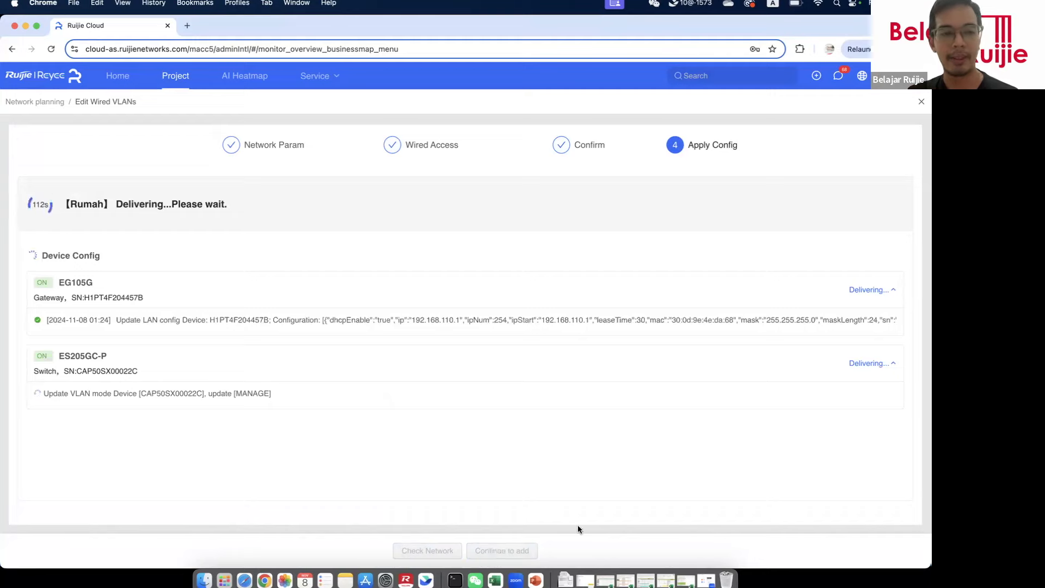
key("ctrl+Up")
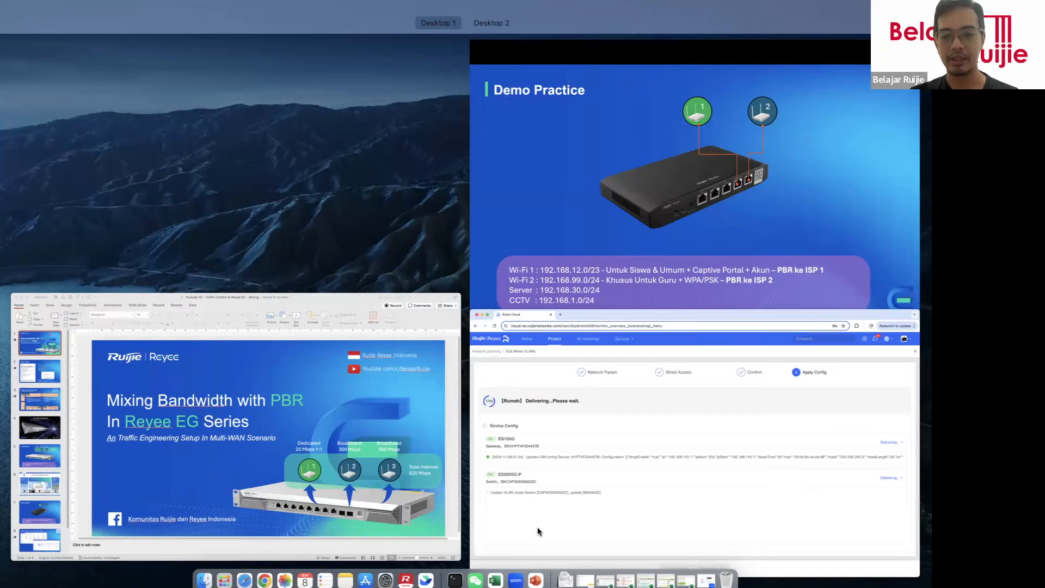
left_click(655, 536)
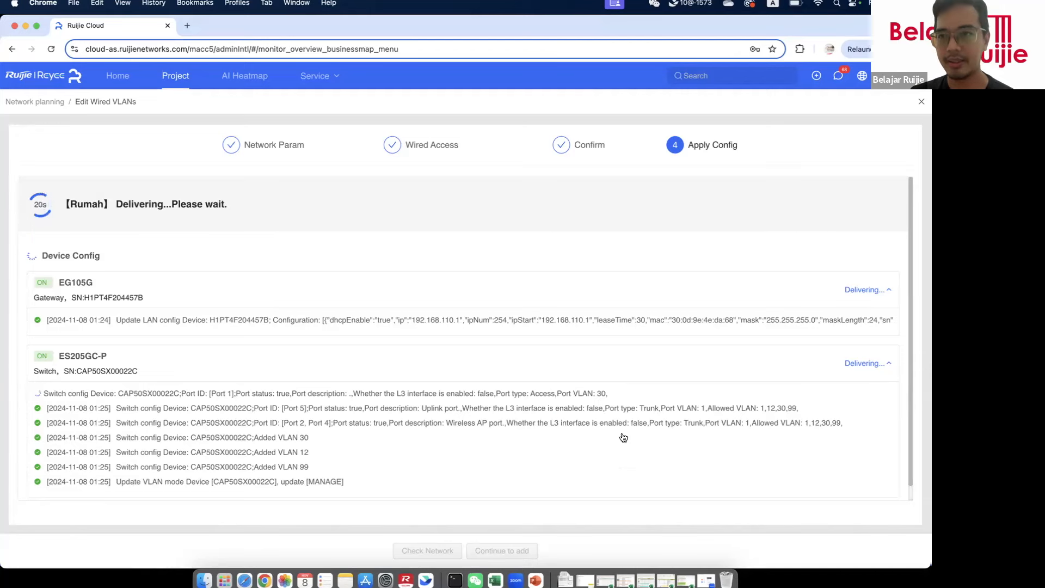
Step: Check the Mac's list of other available Wi-Fi networks for the Guru and Siswa SSIDs without connecting
left_click(817, 5)
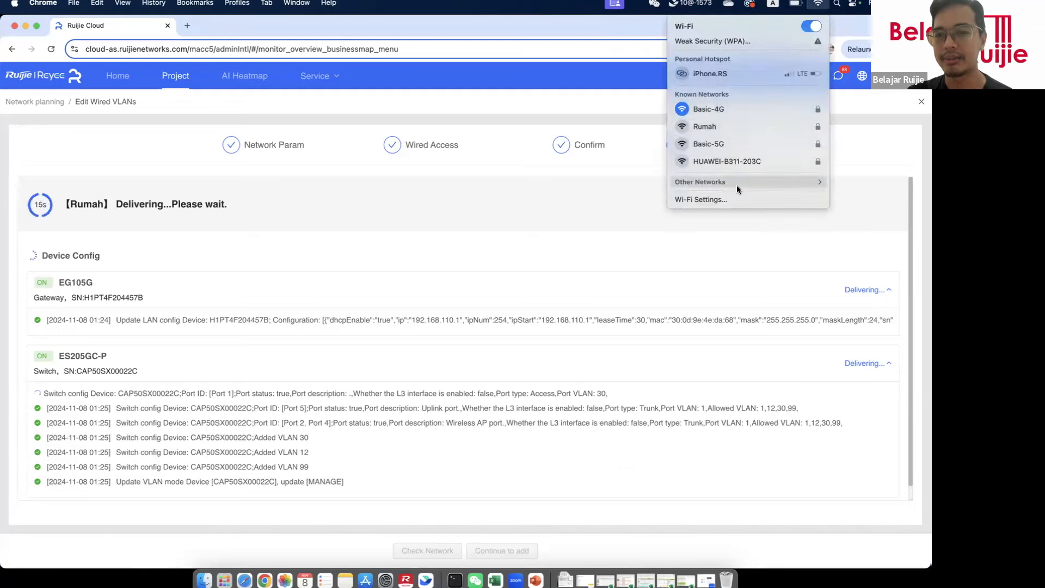
left_click(737, 187)
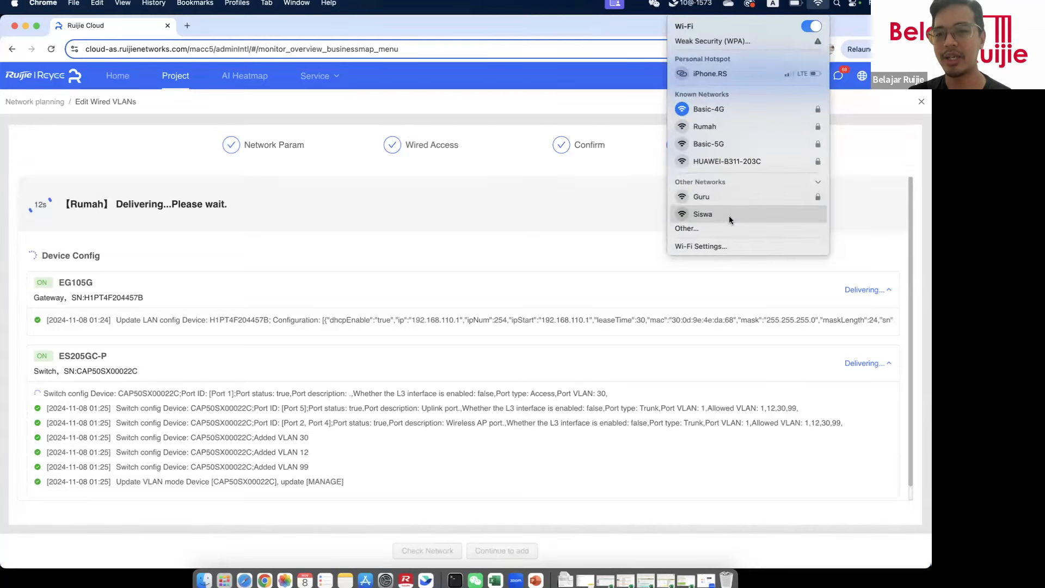
left_click(583, 188)
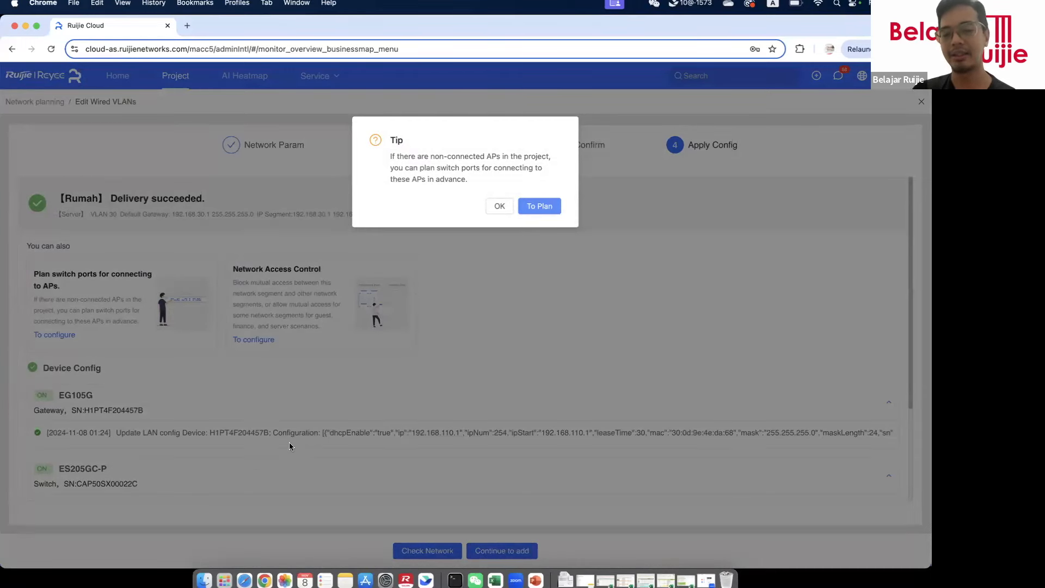
Step: Open the switch port planning for unconnected APs and leave it without reserving any port
left_click(519, 211)
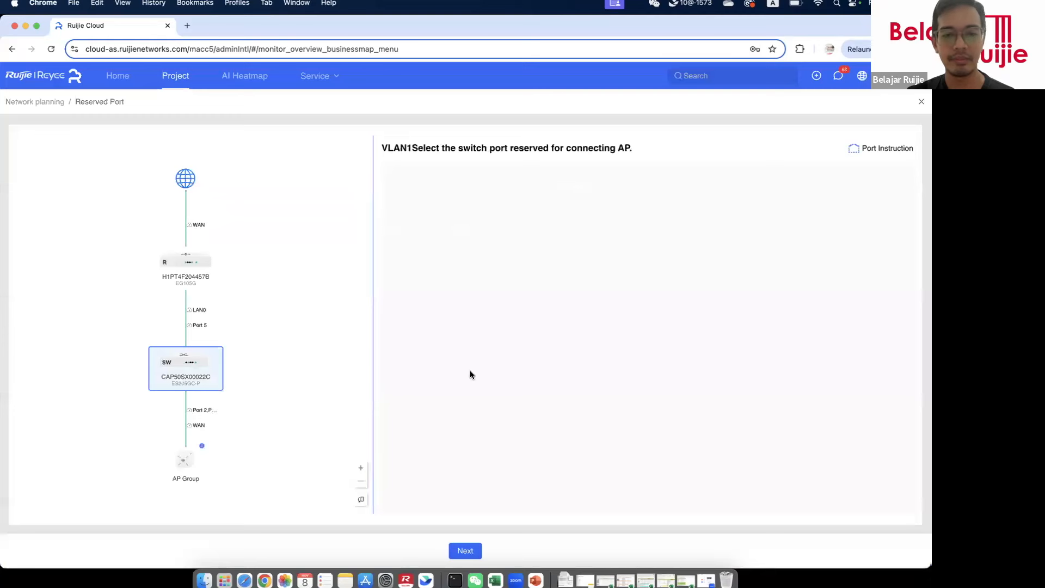
left_click(920, 102)
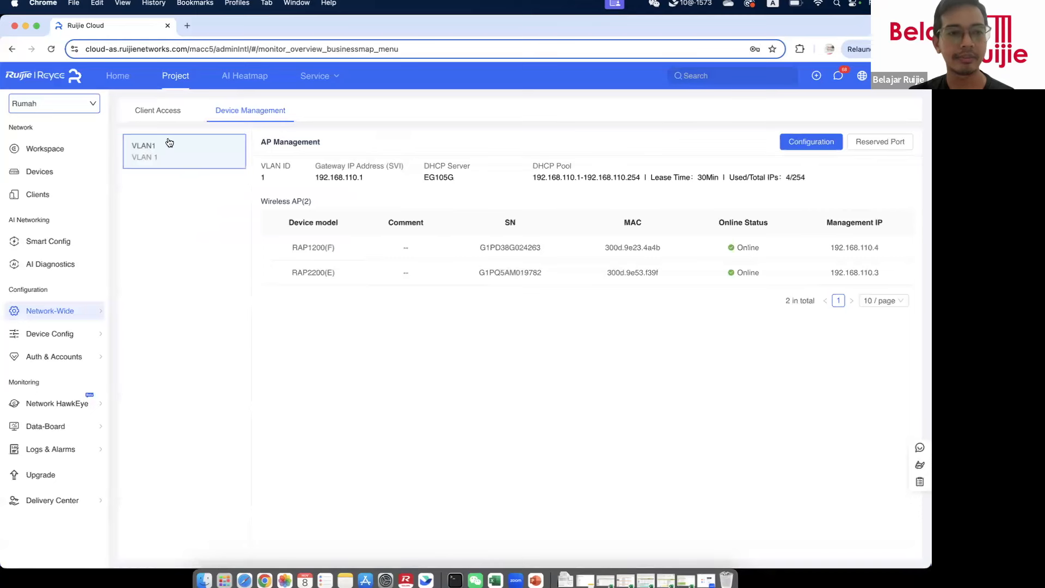
Step: Reload the network planning page and start a new wired VLAN named CCTV with VLAN ID 11
mouse_move(71, 320)
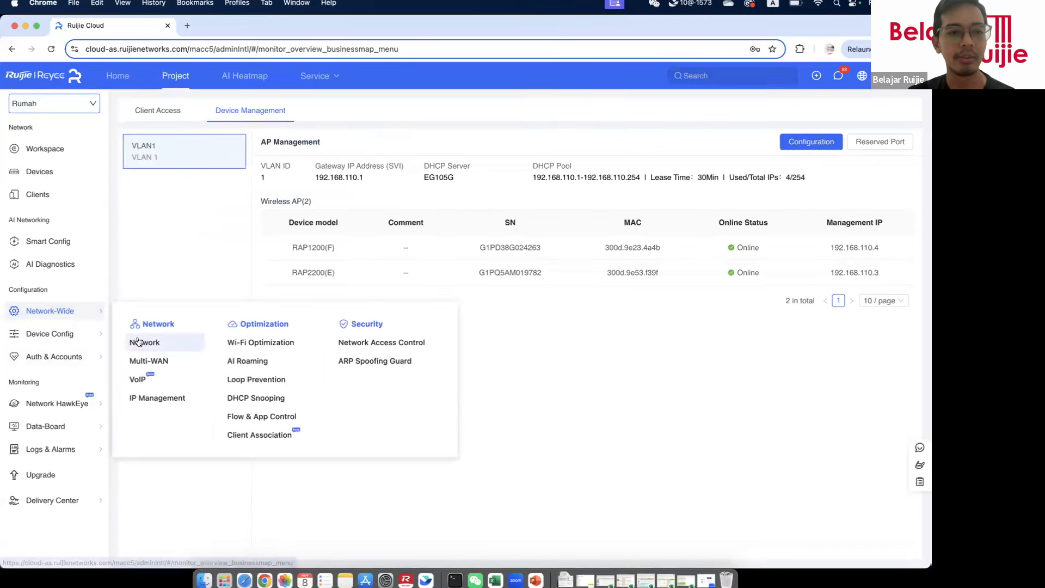
left_click(50, 52)
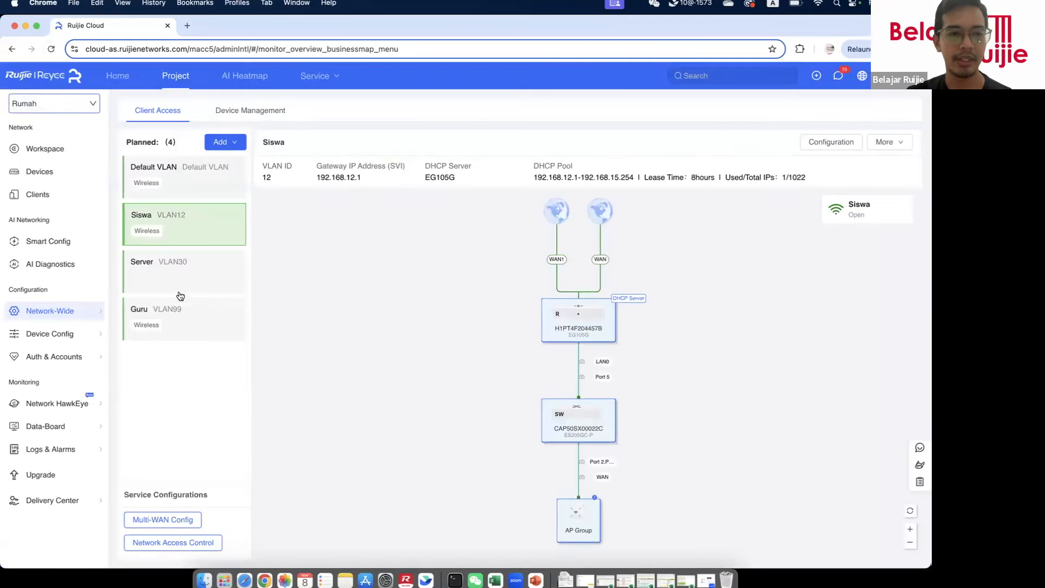
left_click(229, 143)
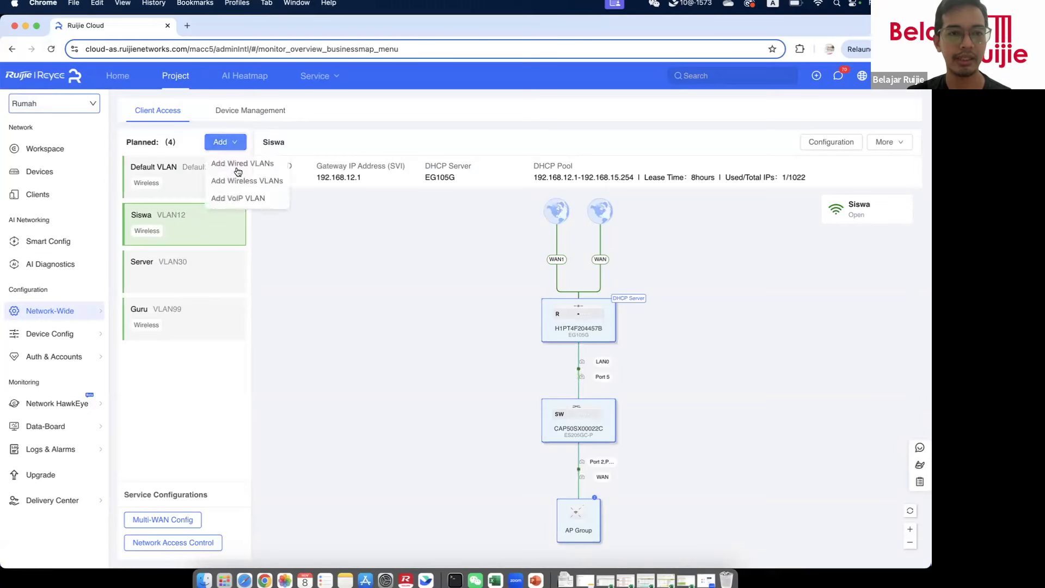
left_click(242, 165)
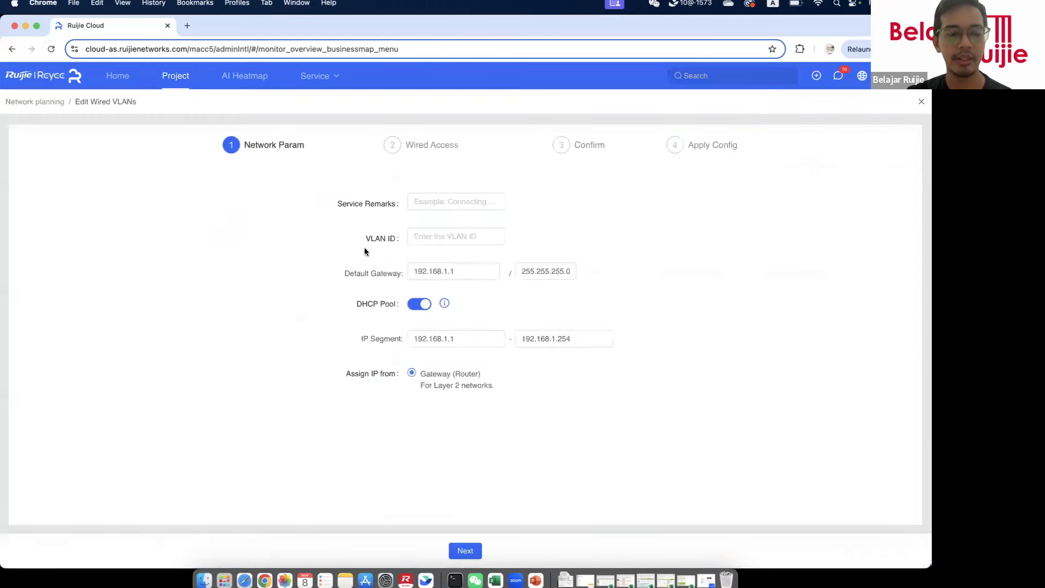
left_click(455, 198)
type("CCTV")
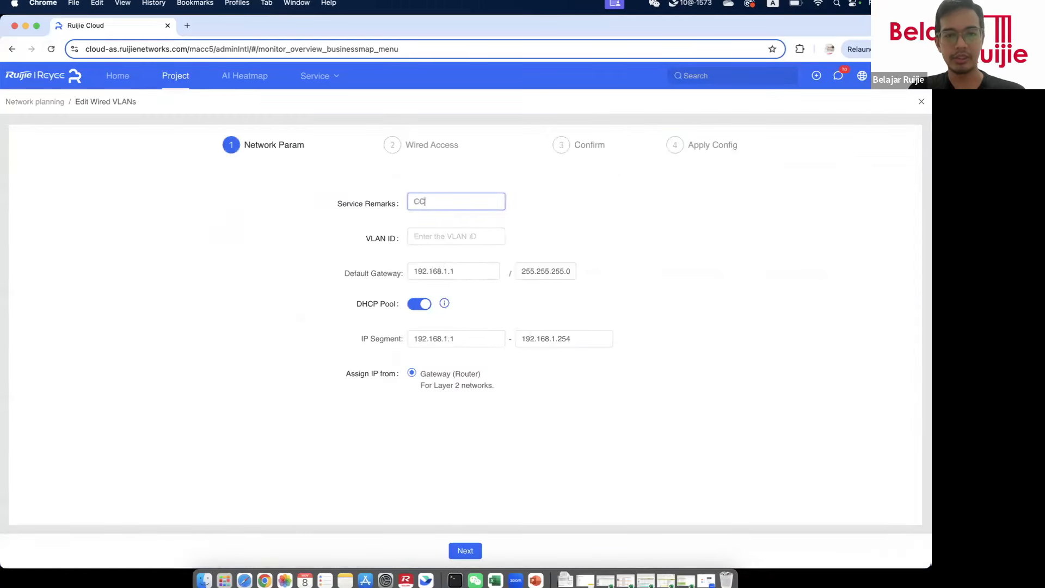
left_click(476, 233)
type("11")
Step: Set the CCTV VLAN's default gateway to 192.168.1.1 and continue to wired access
left_click(450, 272)
key("BackSpace")
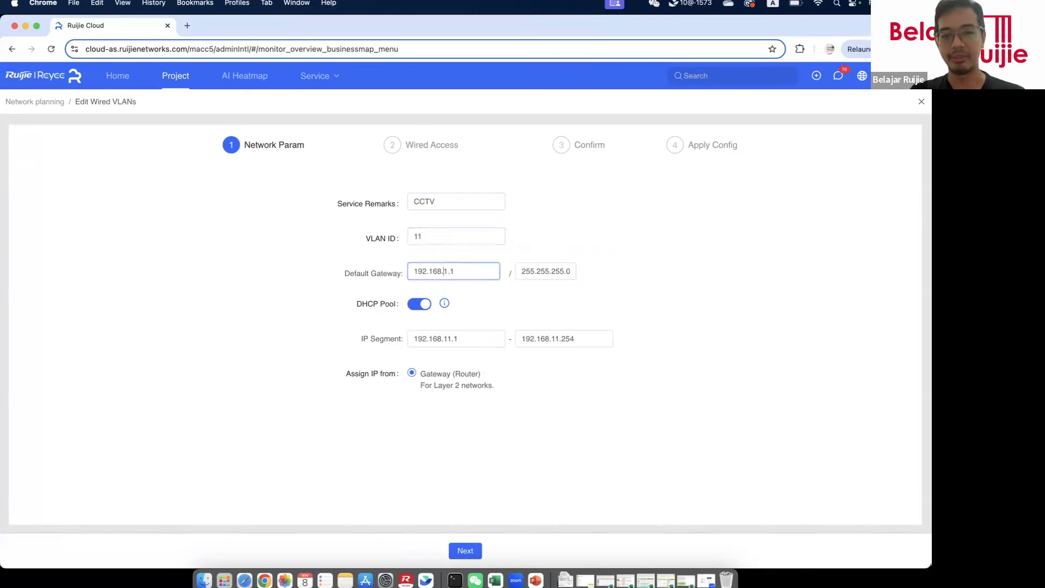
left_click(525, 382)
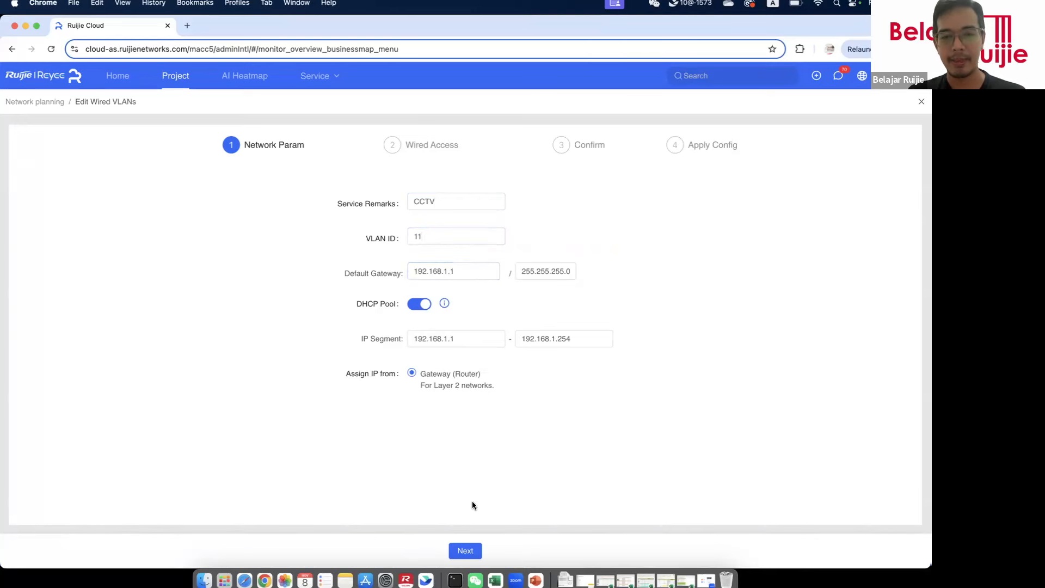
left_click(466, 550)
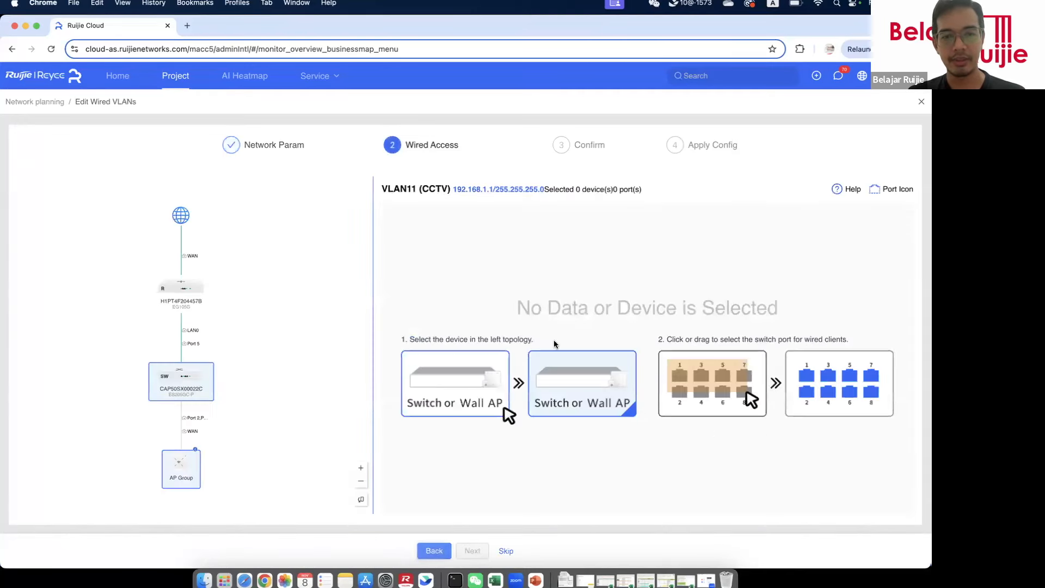
Step: Assign port 3 of the ES205GC-P switch to the CCTV VLAN and continue to the confirmation
left_click(165, 379)
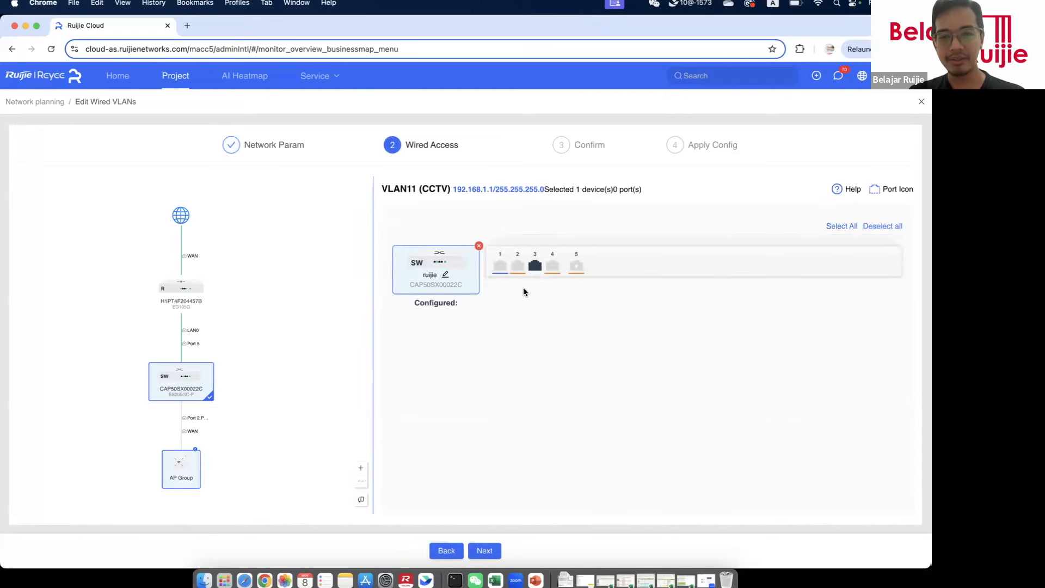
left_click(519, 267)
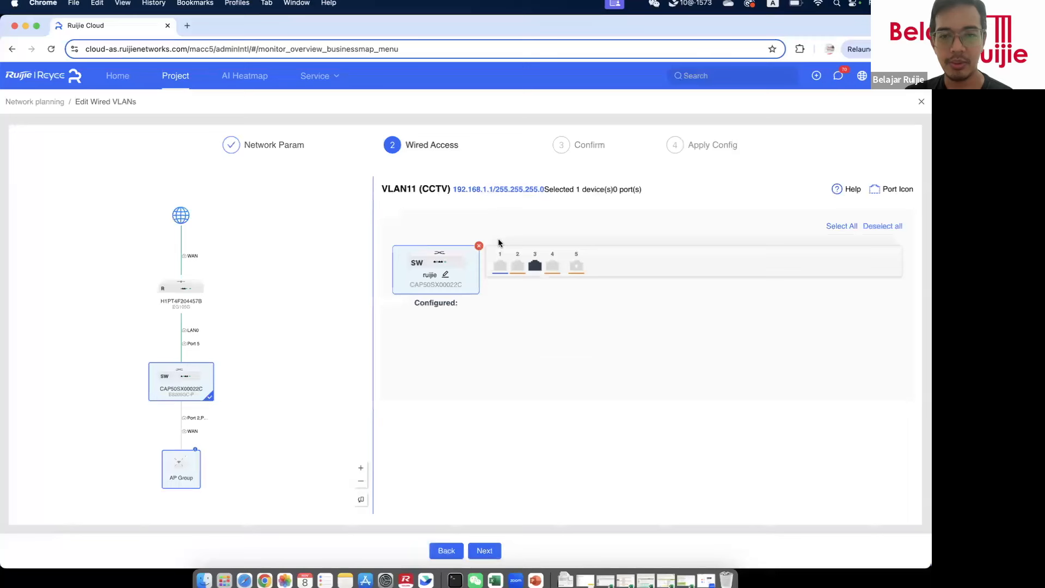
left_click(535, 267)
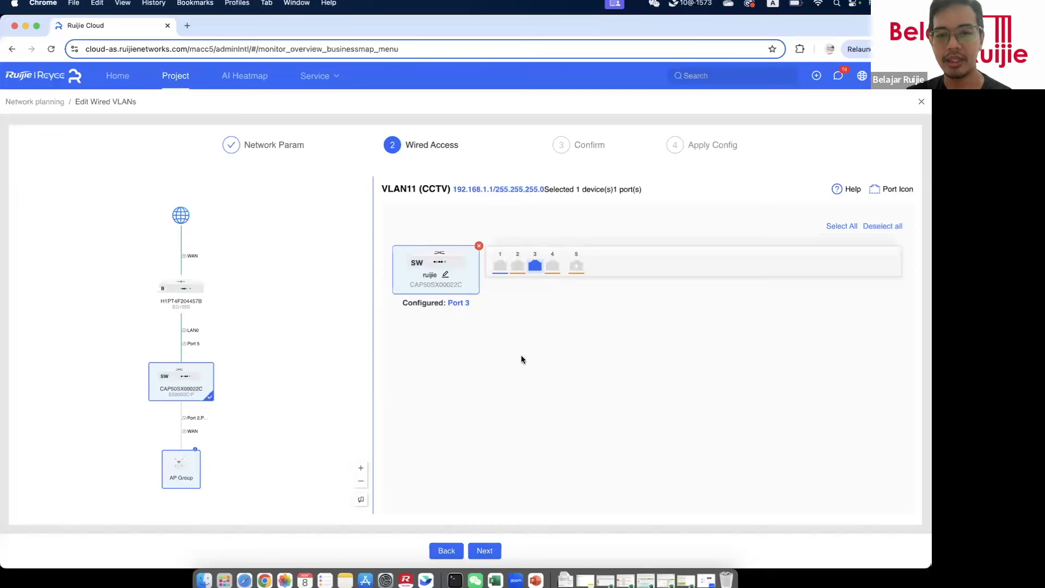
left_click(486, 551)
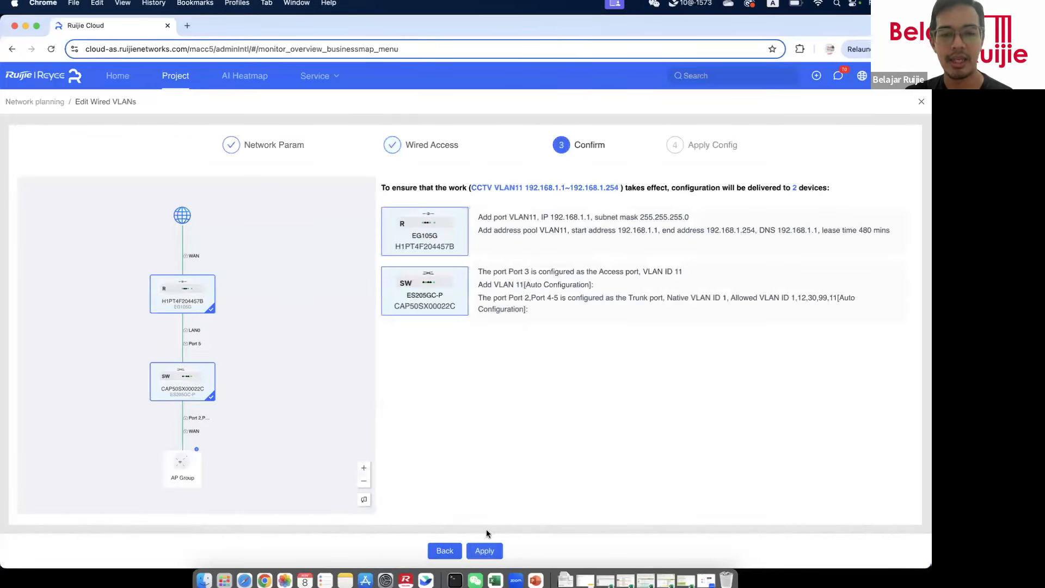
Step: Apply the CCTV VLAN configuration to the devices, decline planning AP ports, and return to the planned networks
left_click(485, 550)
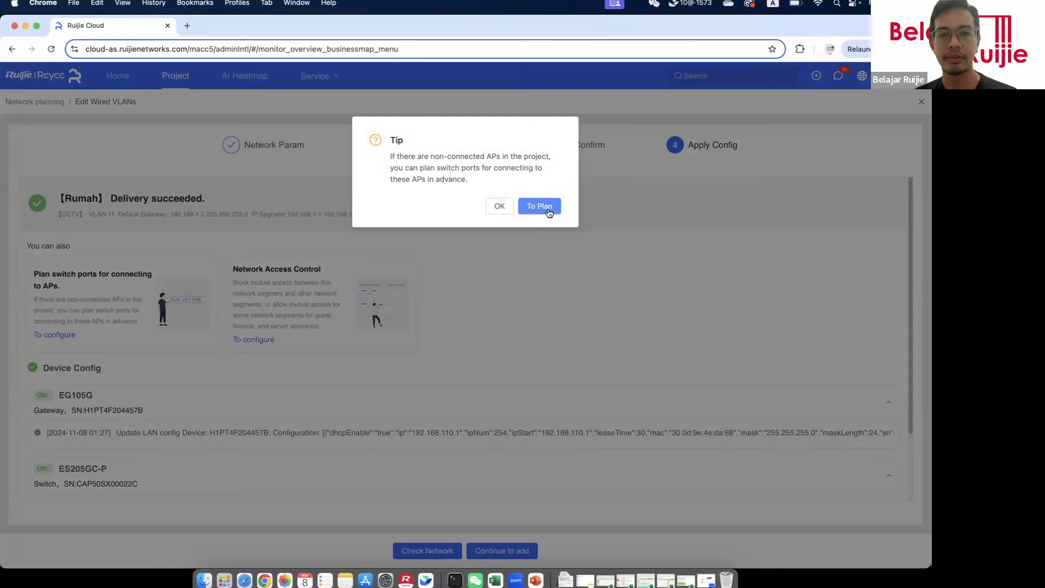
left_click(499, 205)
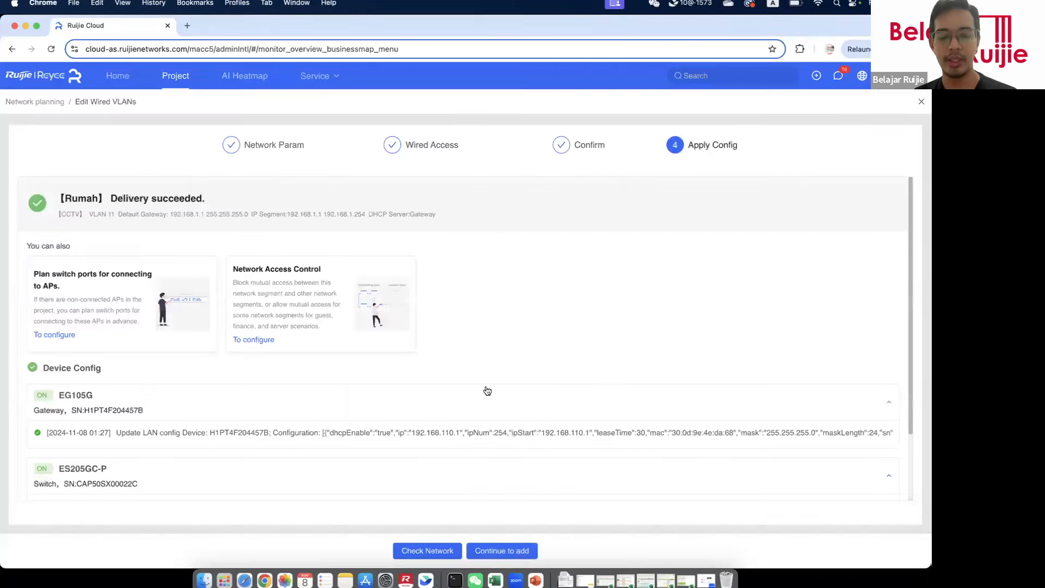
left_click(449, 549)
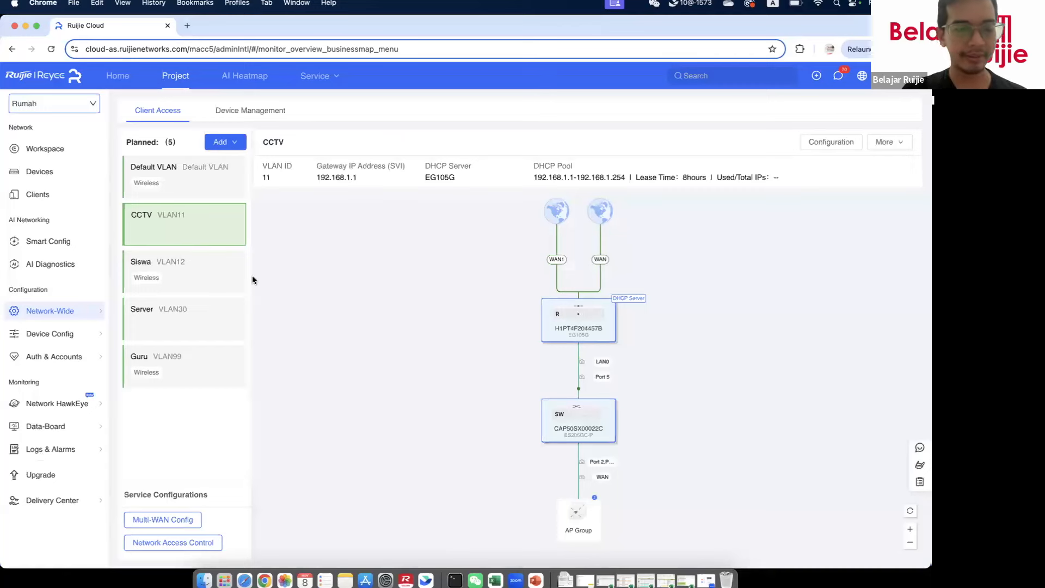
Step: Review the addressing and topology of the Default, CCTV, Siswa, Server and Guru VLANs
left_click(210, 191)
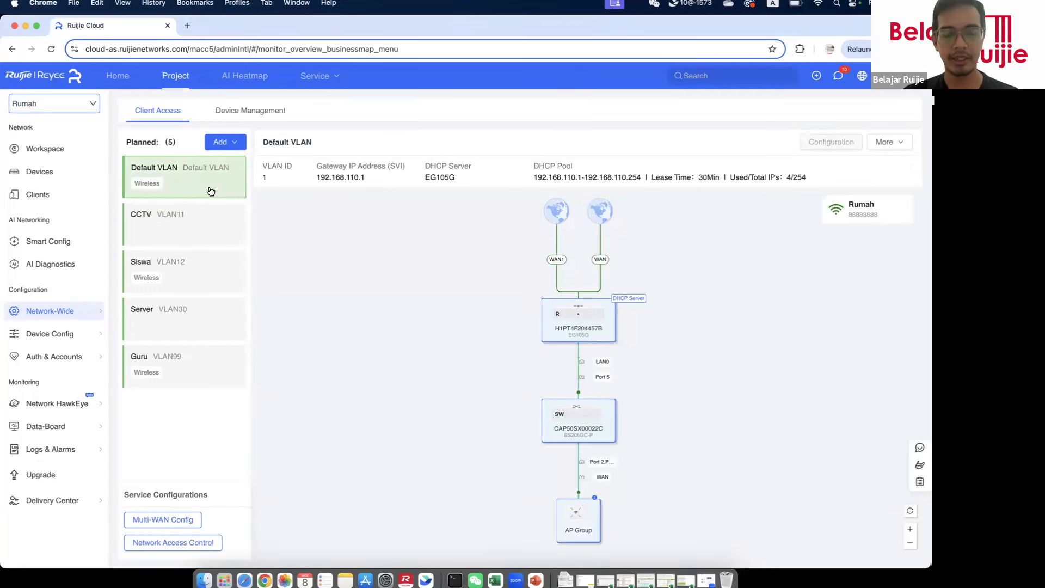
left_click(202, 242)
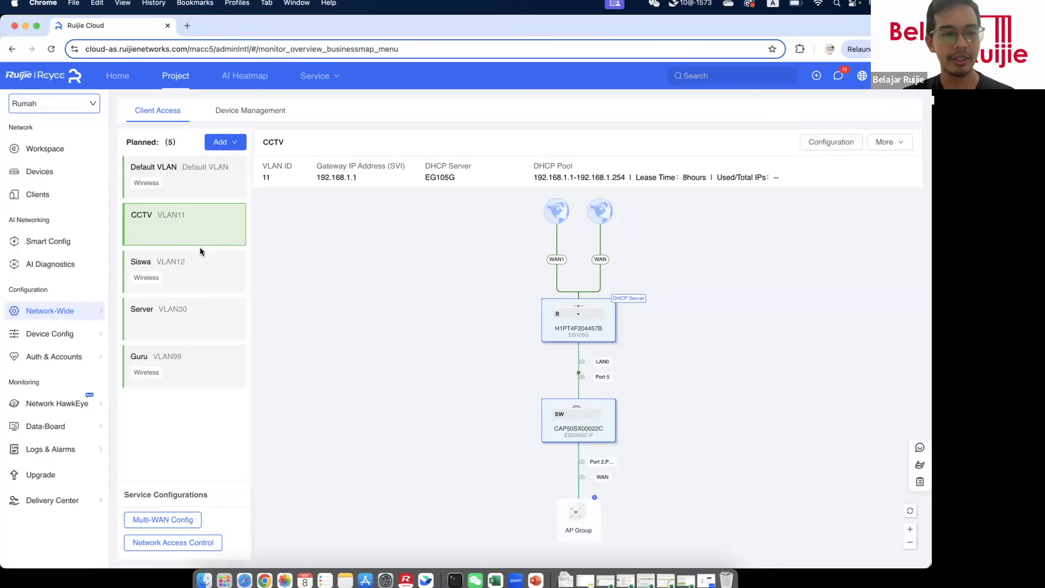
left_click(200, 274)
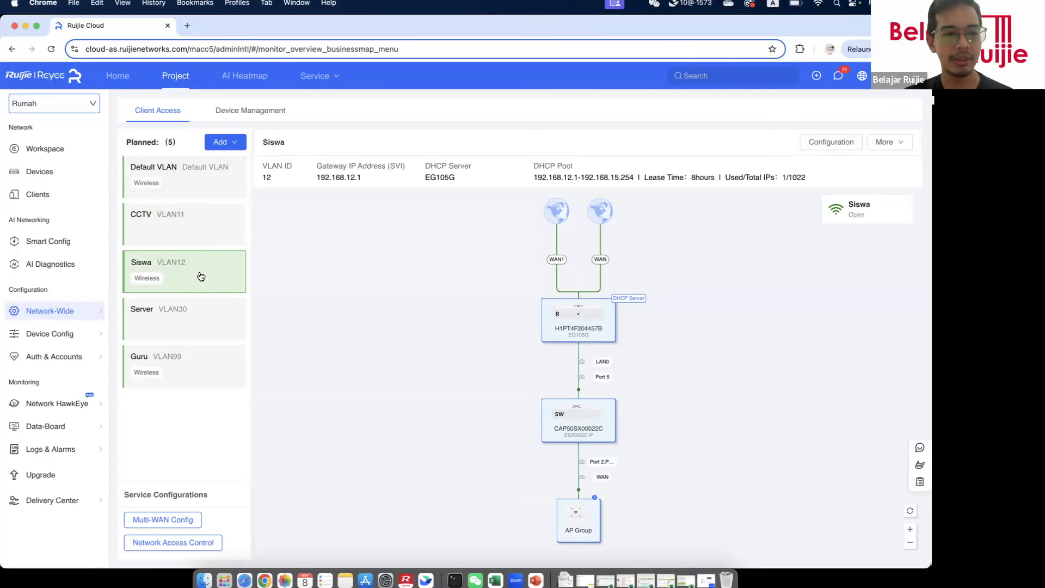
left_click(194, 321)
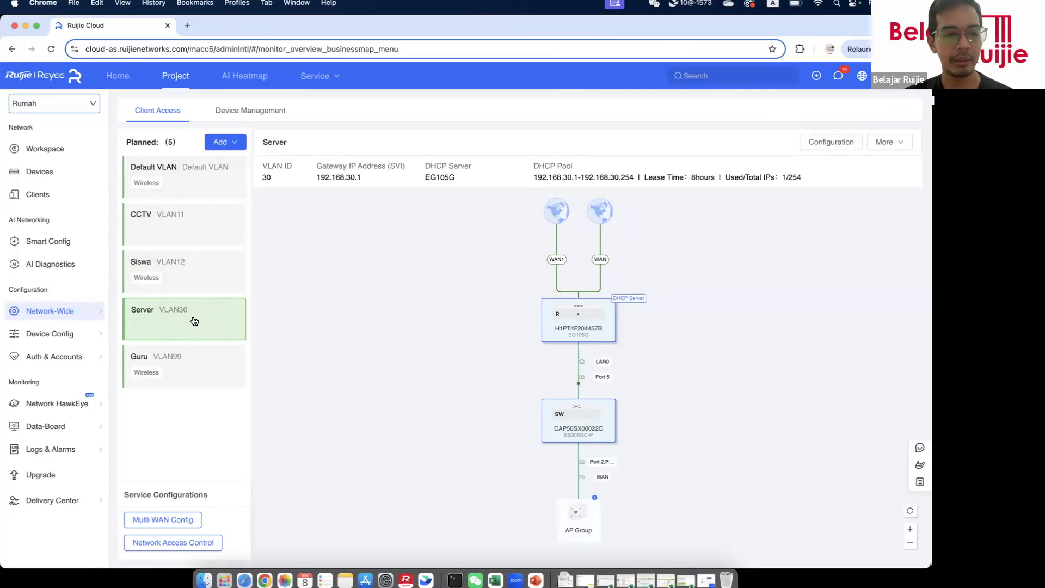
left_click(183, 366)
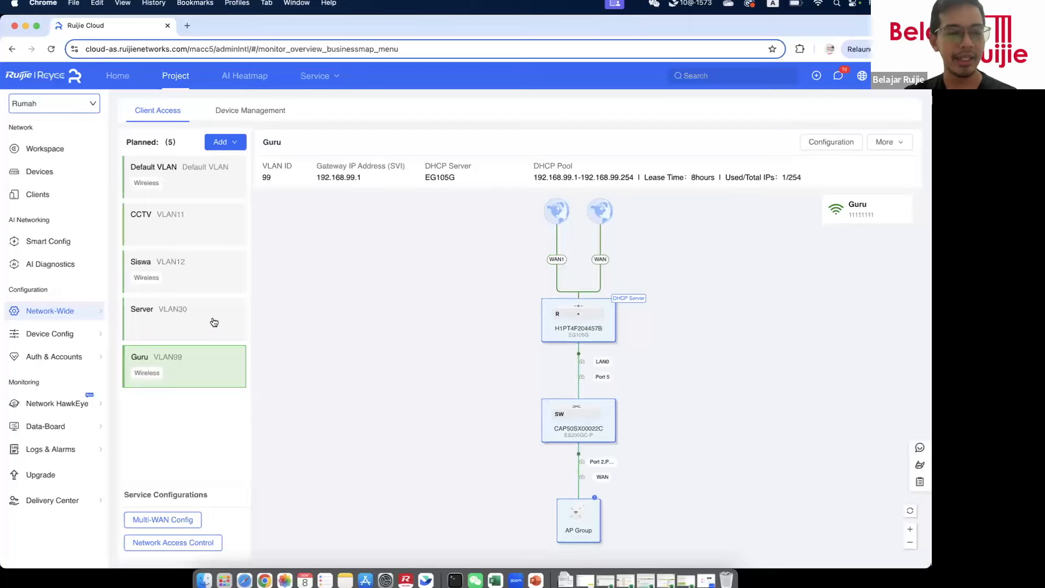
Step: Examine the protocol and source IP options for a new PBR route on the gateway, and cancel without adding it
mouse_move(87, 316)
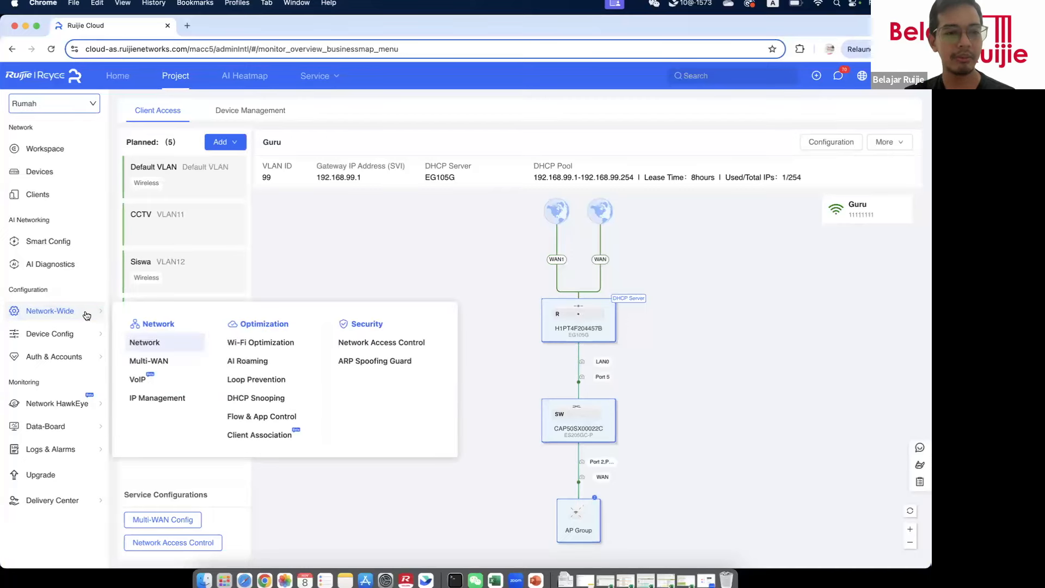
mouse_move(86, 333)
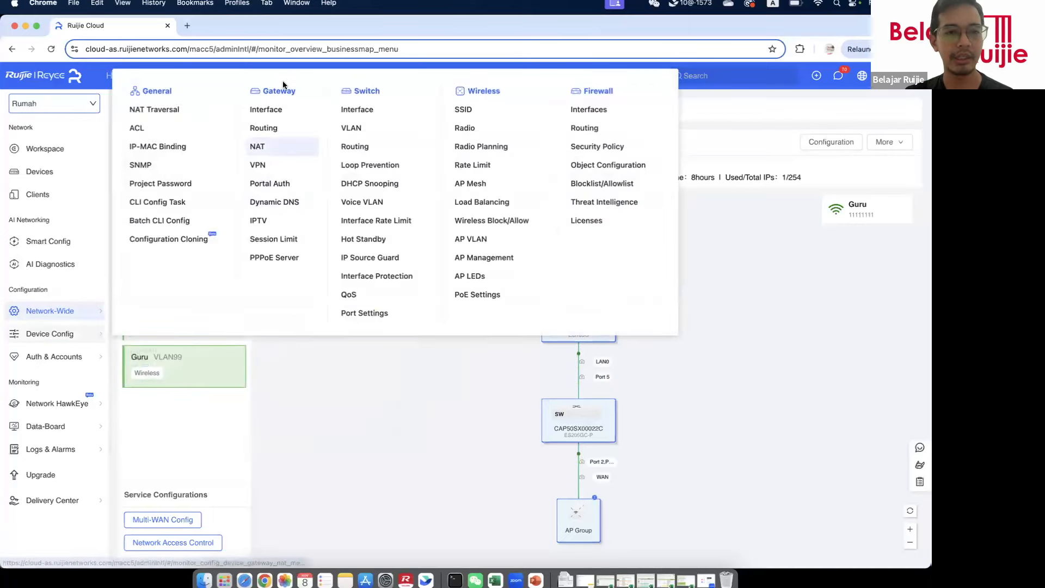
left_click(270, 138)
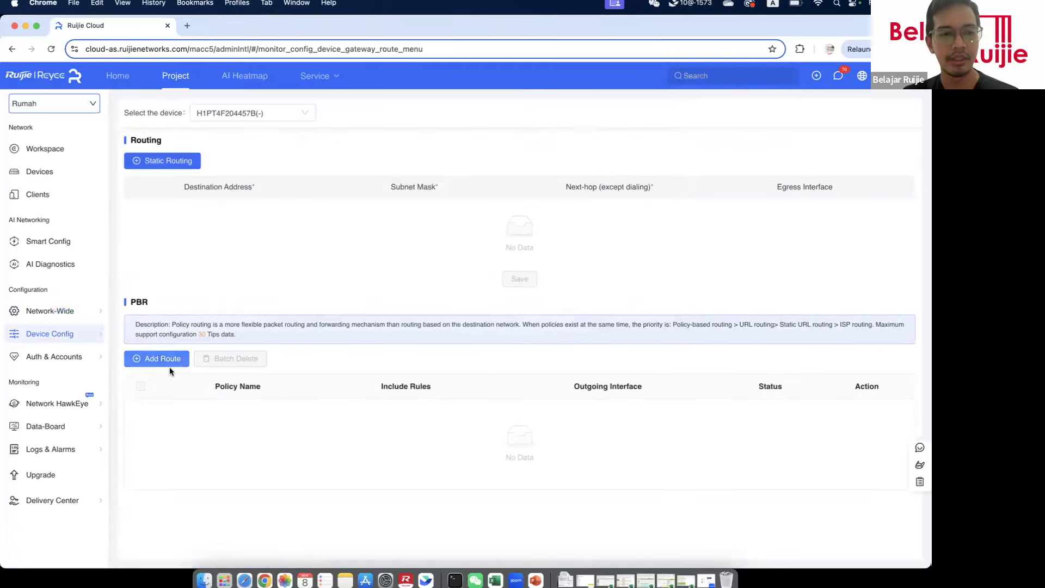
left_click_drag(148, 300, 137, 301)
left_click(156, 358)
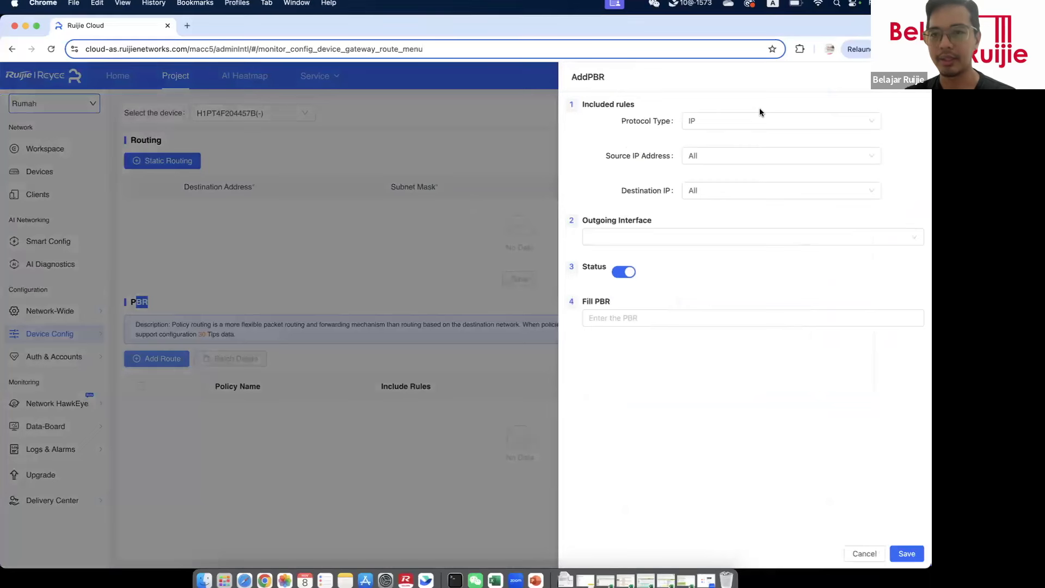
left_click(764, 119)
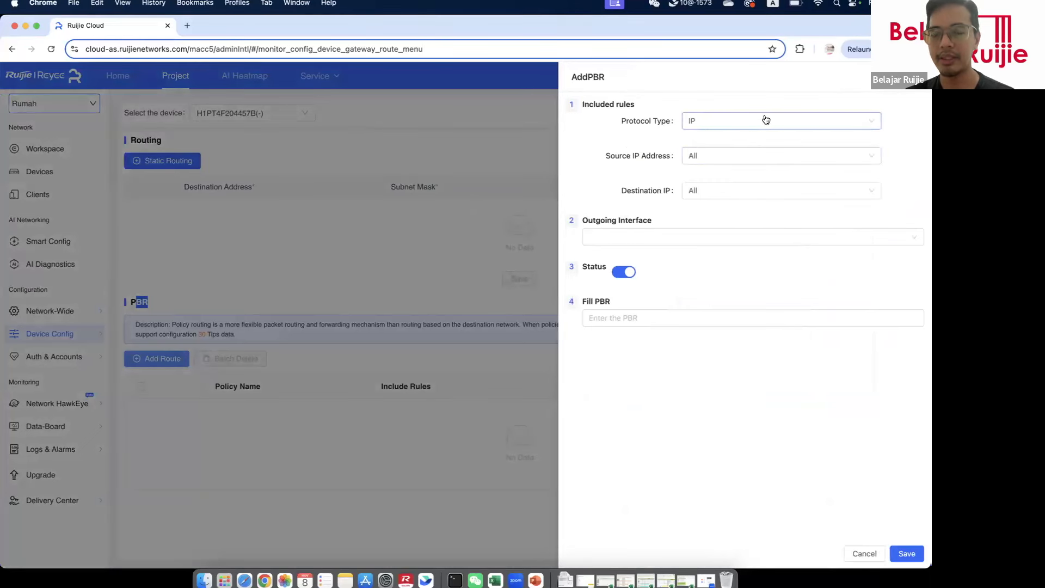
left_click(746, 142)
left_click(721, 160)
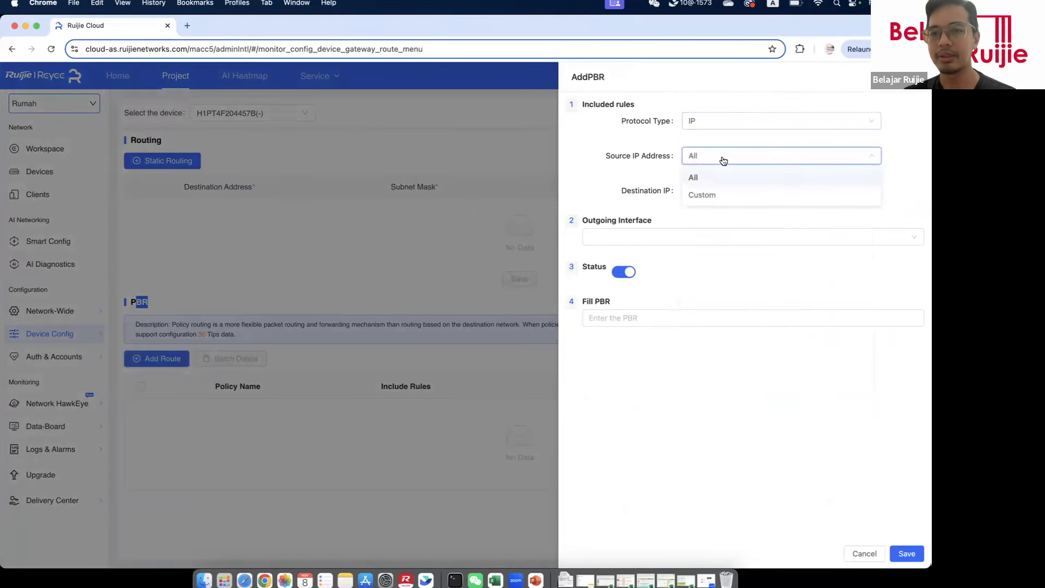
left_click(716, 195)
left_click(726, 189)
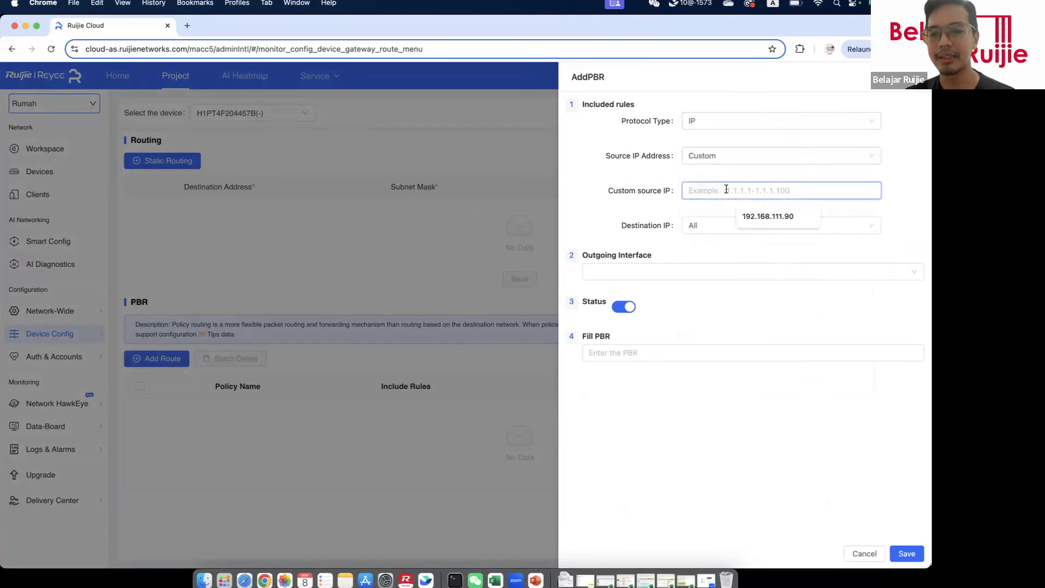
left_click(728, 158)
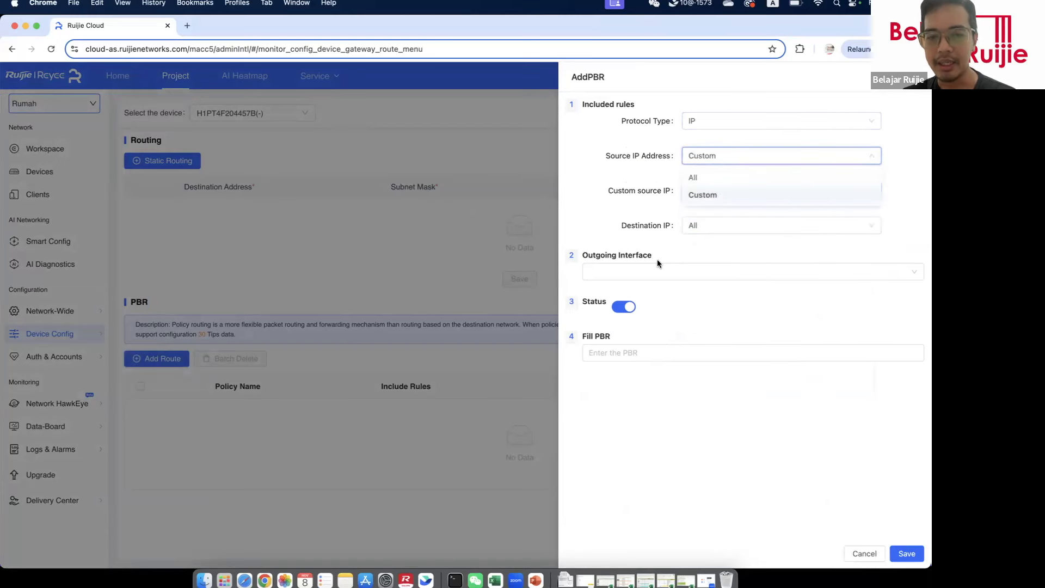
left_click(863, 552)
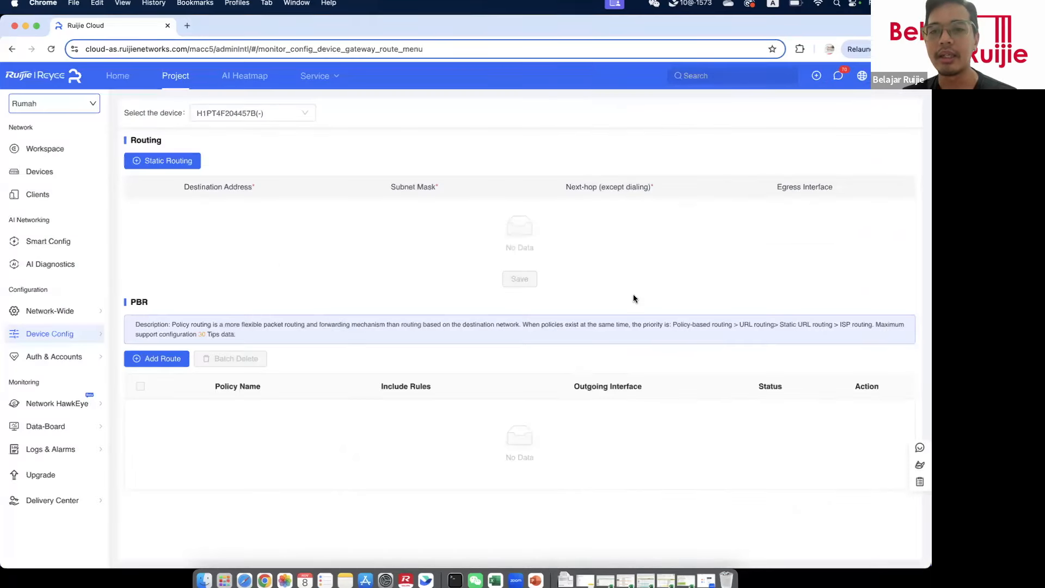
Step: Assign the Siswa network to the fixed egress ISP1 in Smart WAN Selection and save
mouse_move(97, 309)
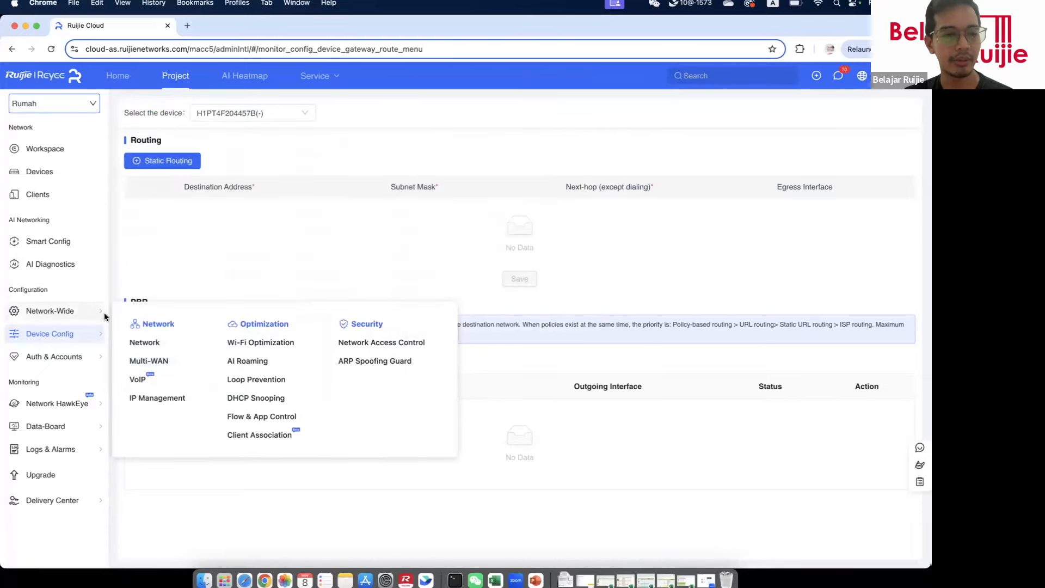
left_click(146, 360)
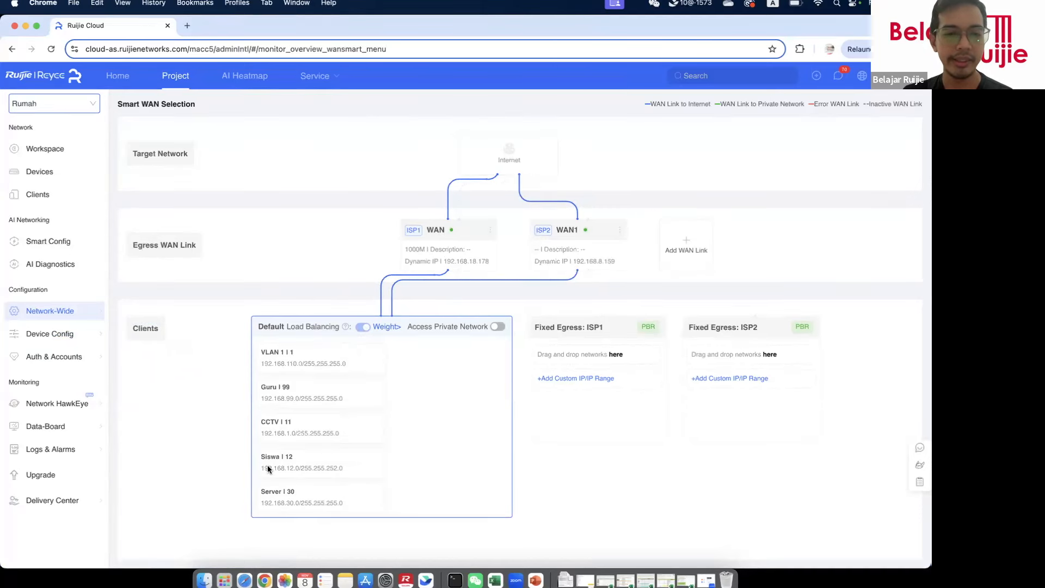
left_click_drag(268, 468, 557, 394)
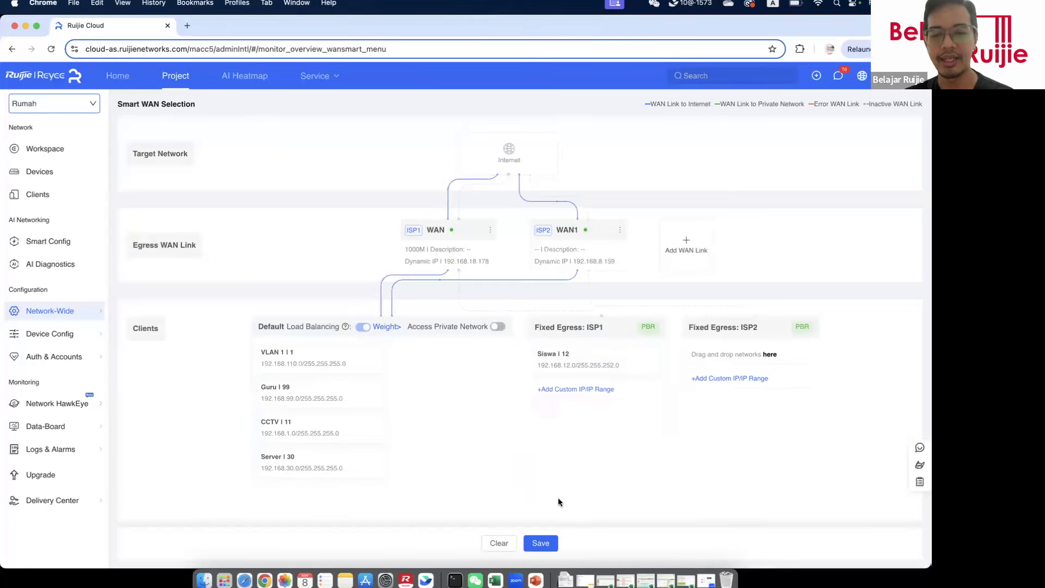
left_click(544, 544)
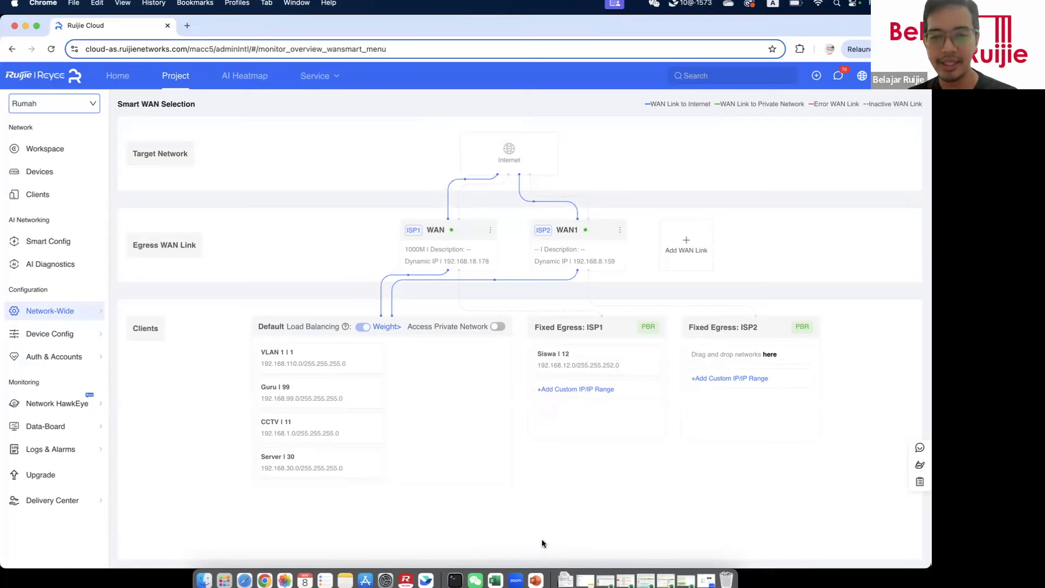
Step: Move the Siswa network to fixed egress ISP2, assign the Guru network to fixed egress ISP1, and save
left_click_drag(559, 364, 740, 376)
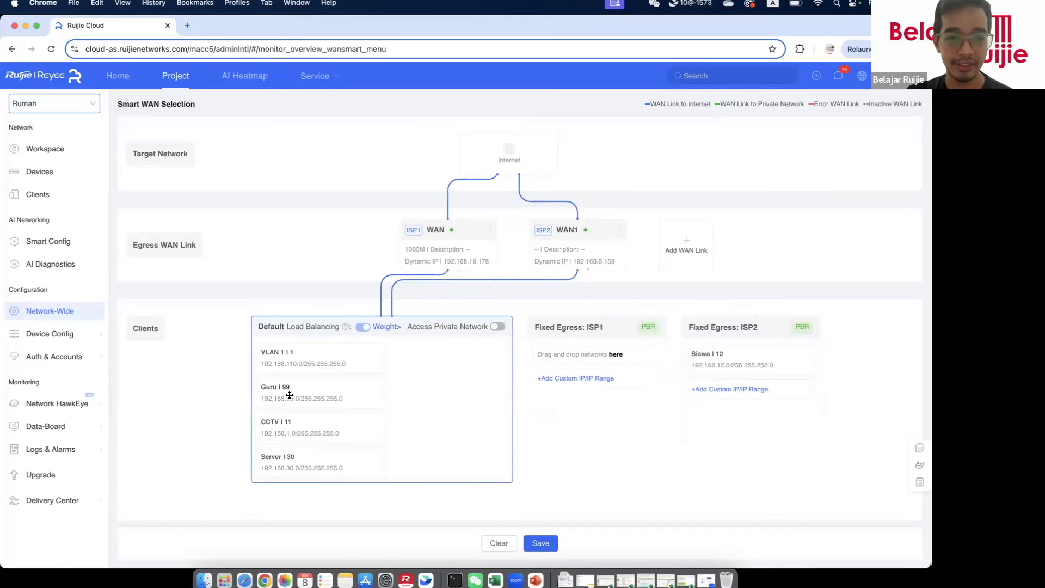
left_click_drag(289, 395, 582, 374)
left_click(543, 542)
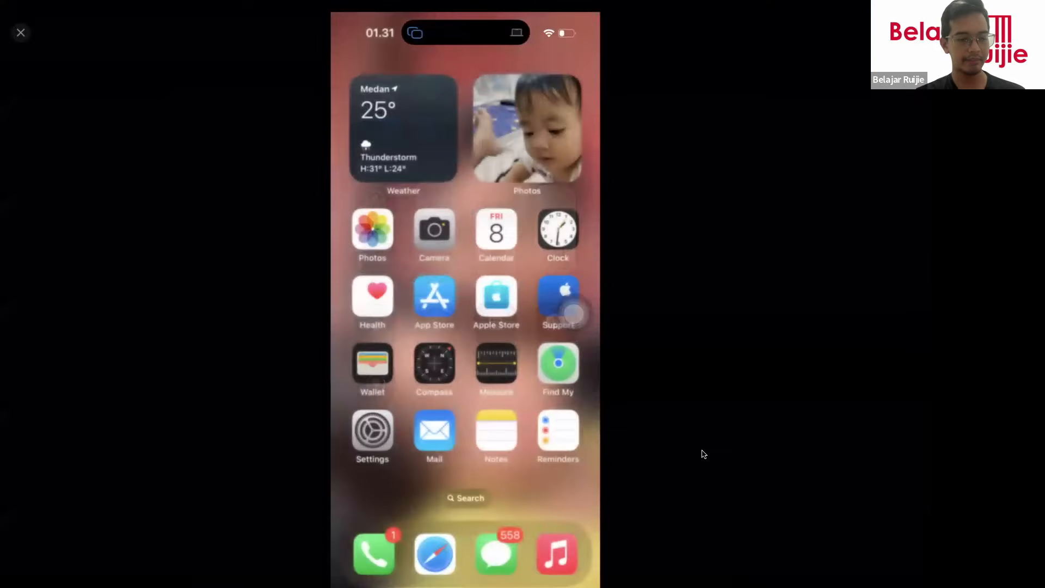
Step: On the phone, open the details of the connected Siswa Wi-Fi network and check its IPv4 address, subnet mask and router
scroll(573, 313, "right", 5)
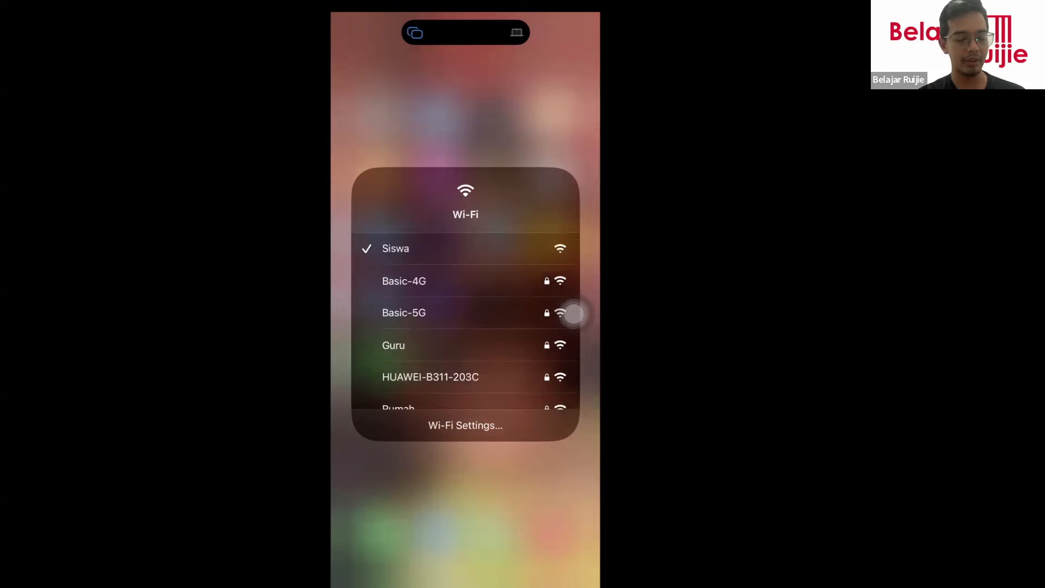
left_click(573, 313)
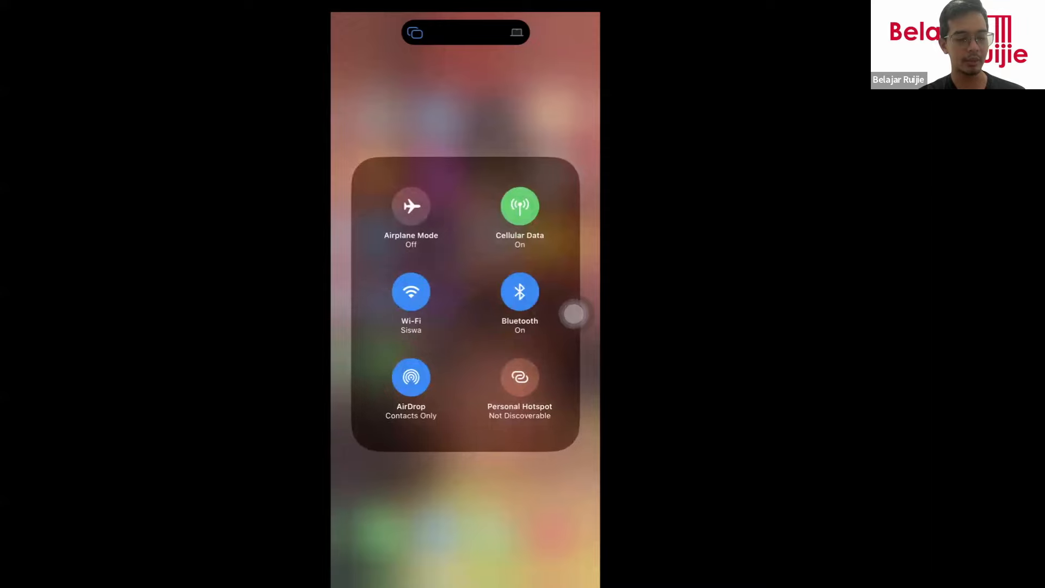
left_click(411, 292)
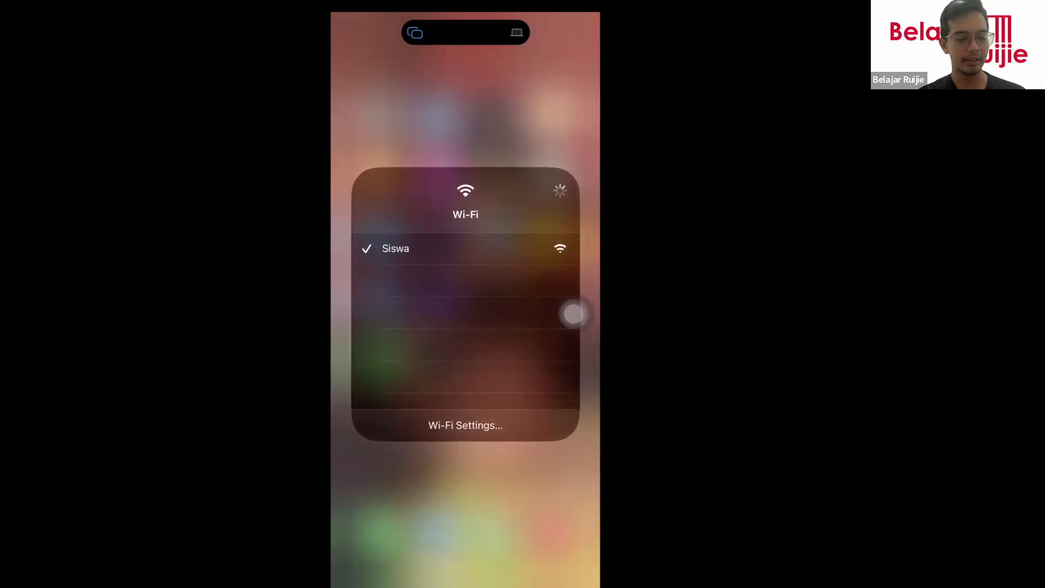
left_click(465, 506)
left_click(573, 314)
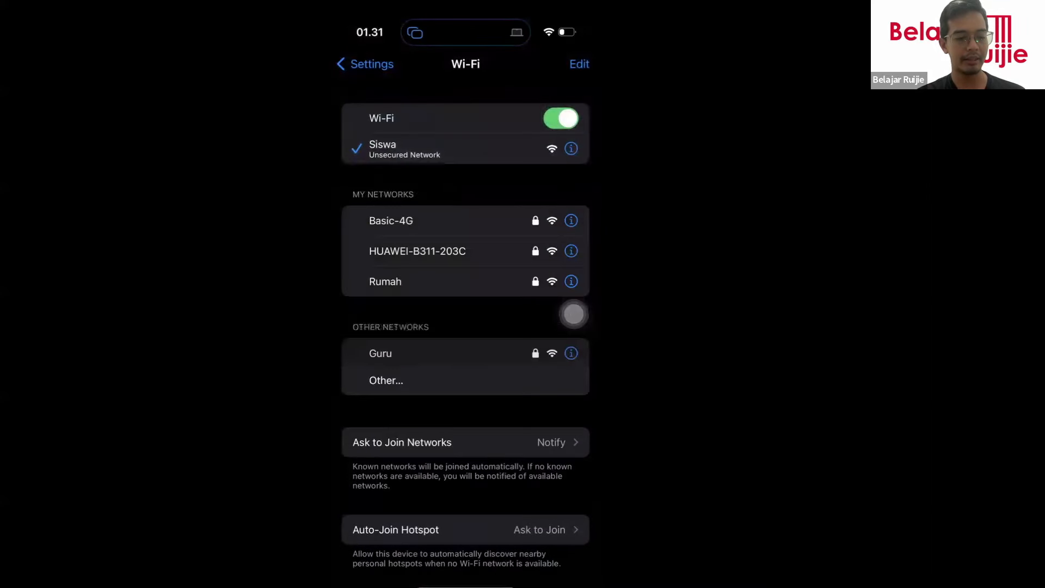
left_click(571, 148)
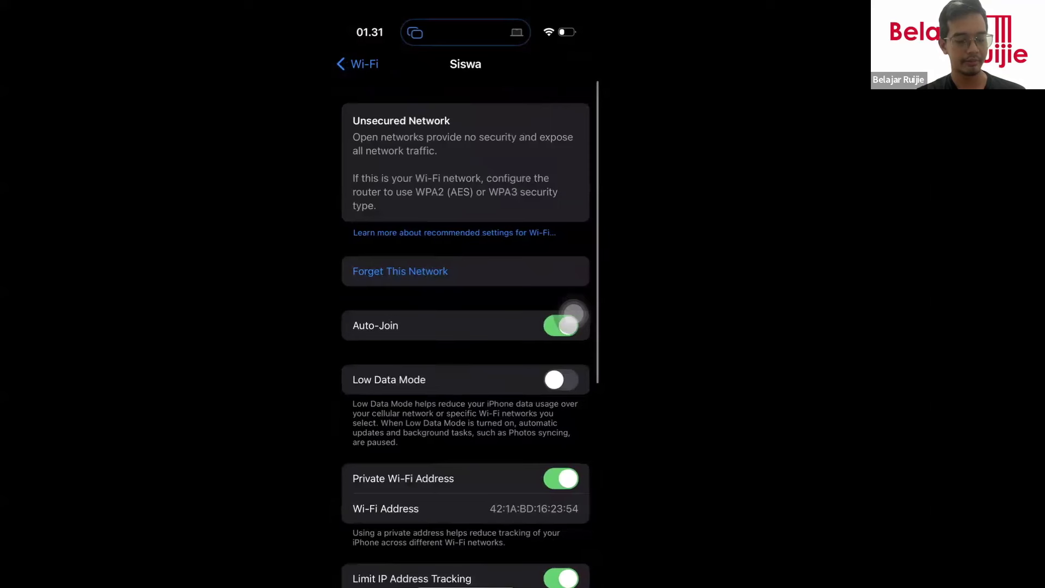
scroll(573, 314, "down", 5)
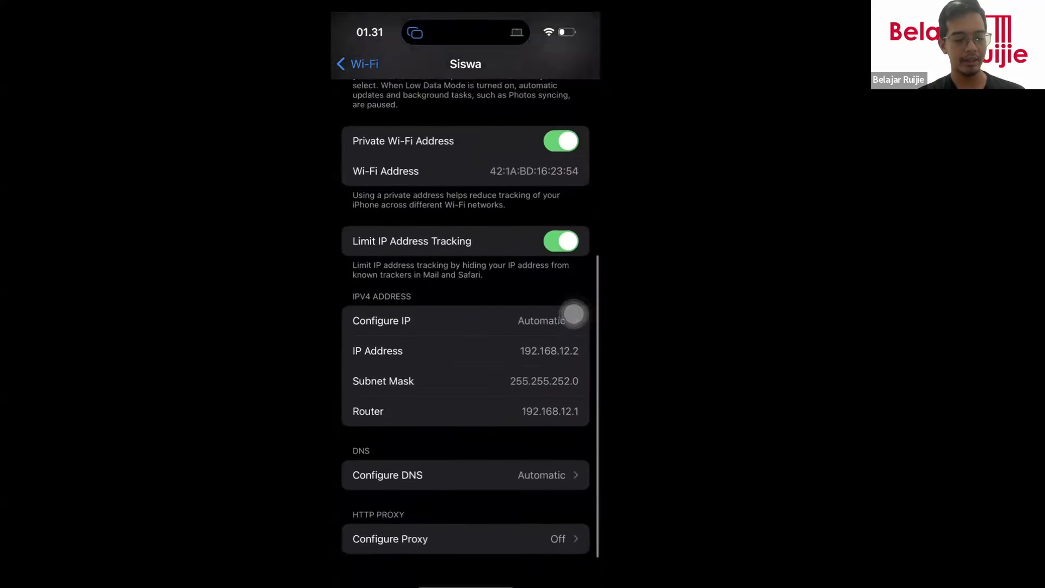
scroll(573, 314, "up", 1)
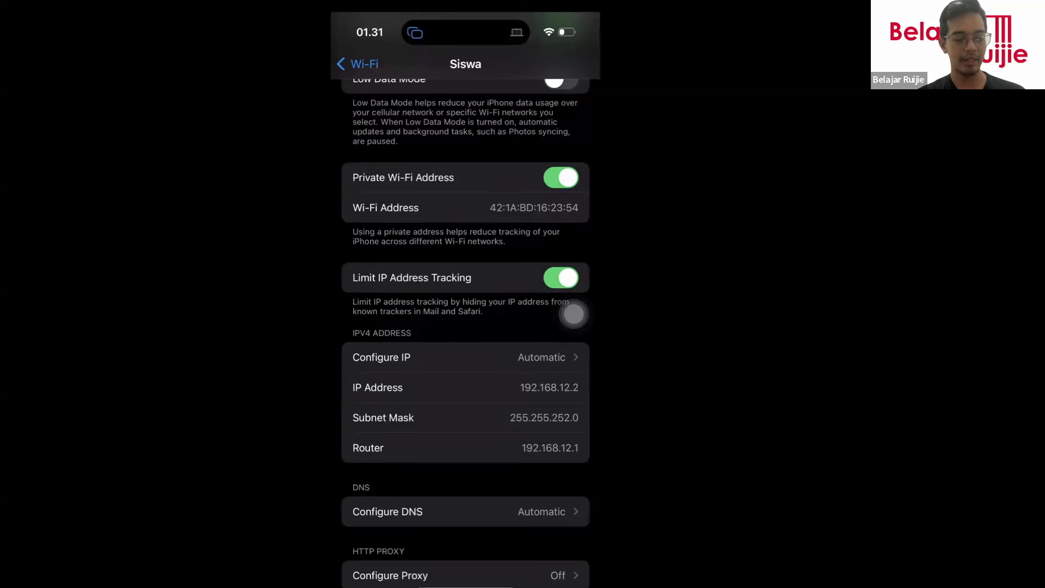
Step: Switch to Speedtest, check which provider the Siswa network uses, start a speed test and stop it
left_click_drag(465, 585, 465, 381)
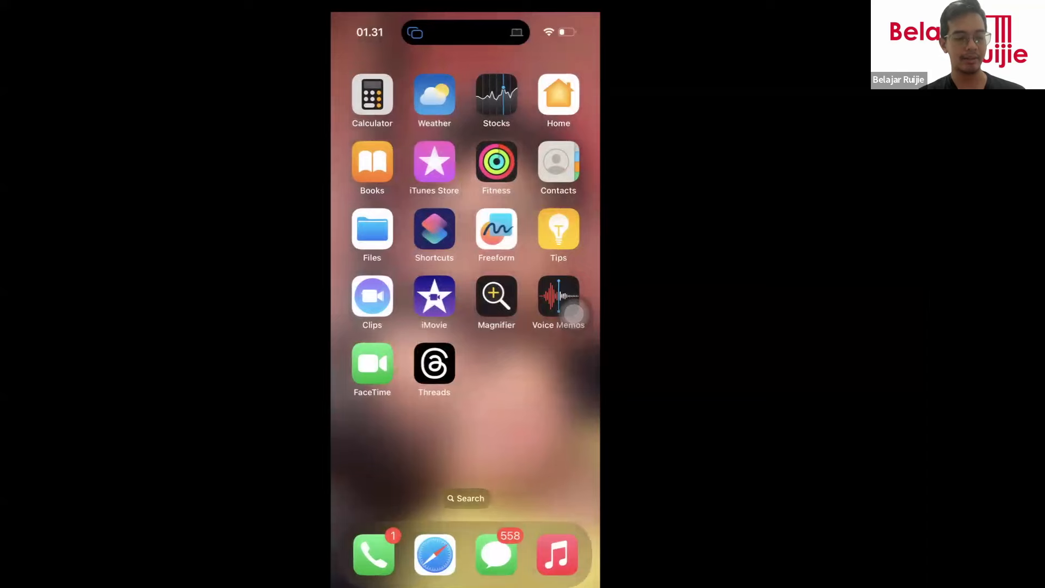
mouse_move(381, 408)
left_mouse_down()
mouse_move(545, 408)
mouse_move(380, 409)
left_mouse_up()
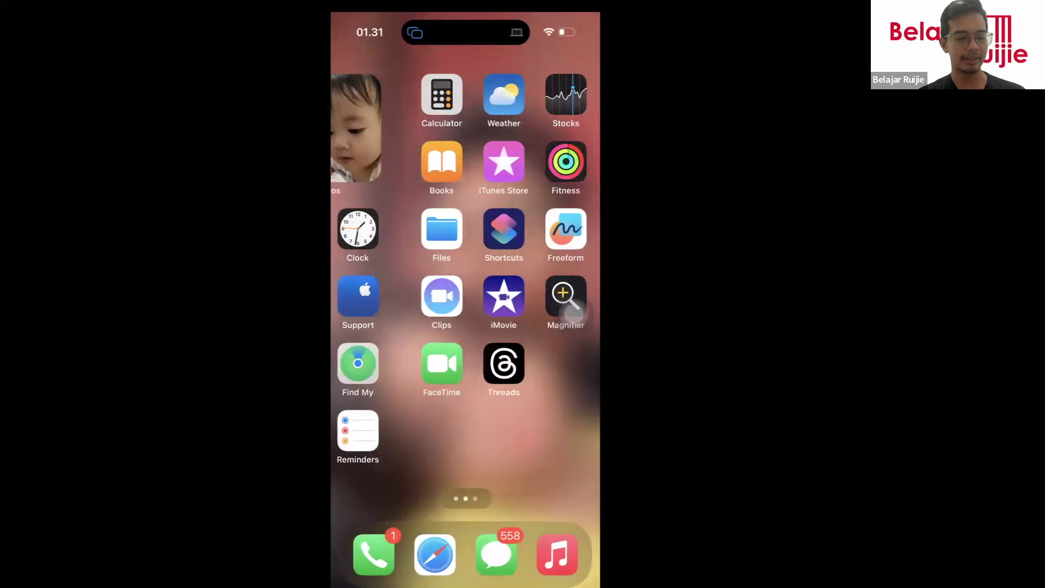
left_click_drag(544, 408, 381, 408)
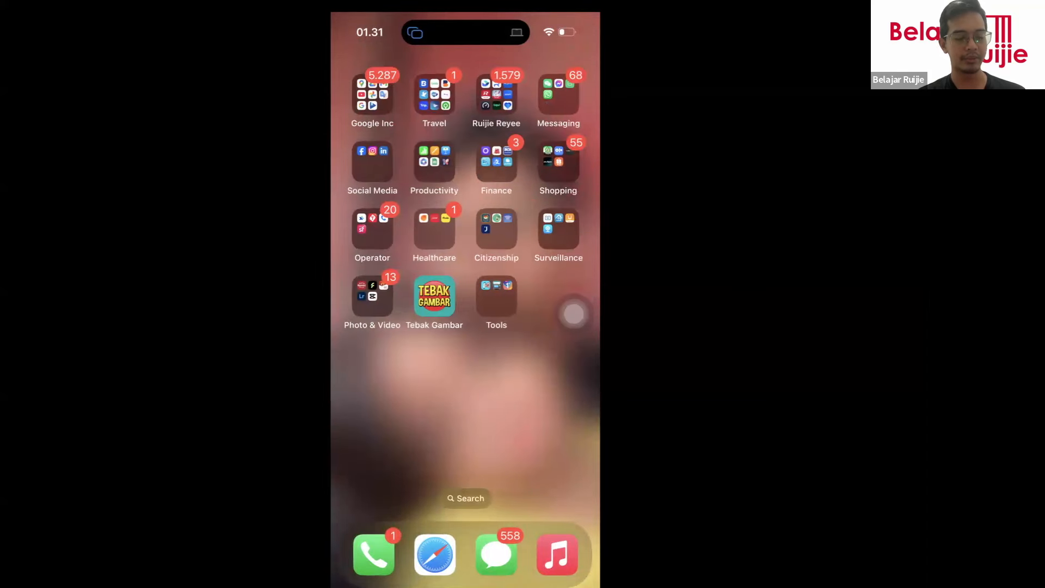
left_click(496, 92)
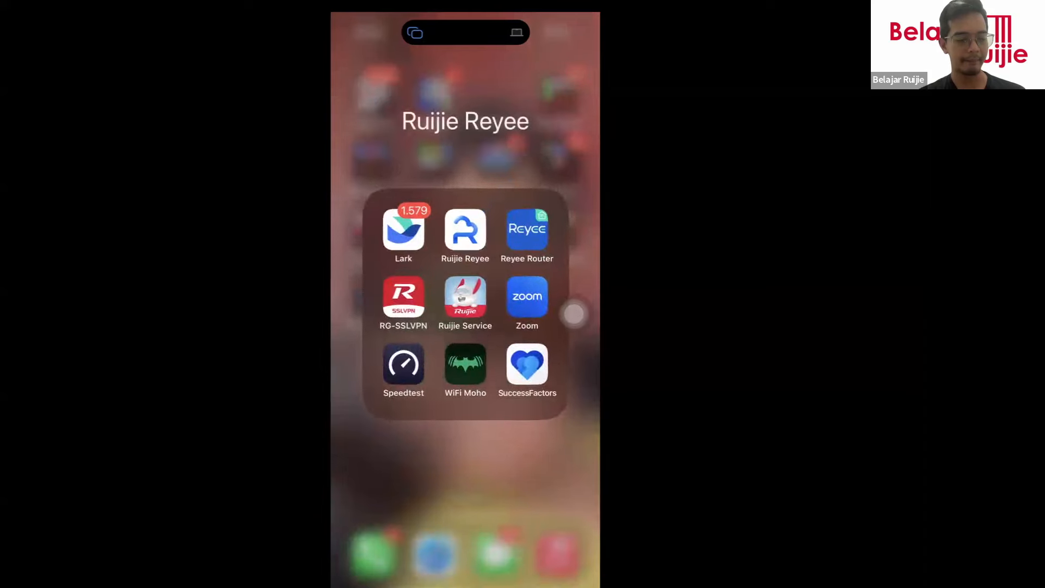
left_click(406, 364)
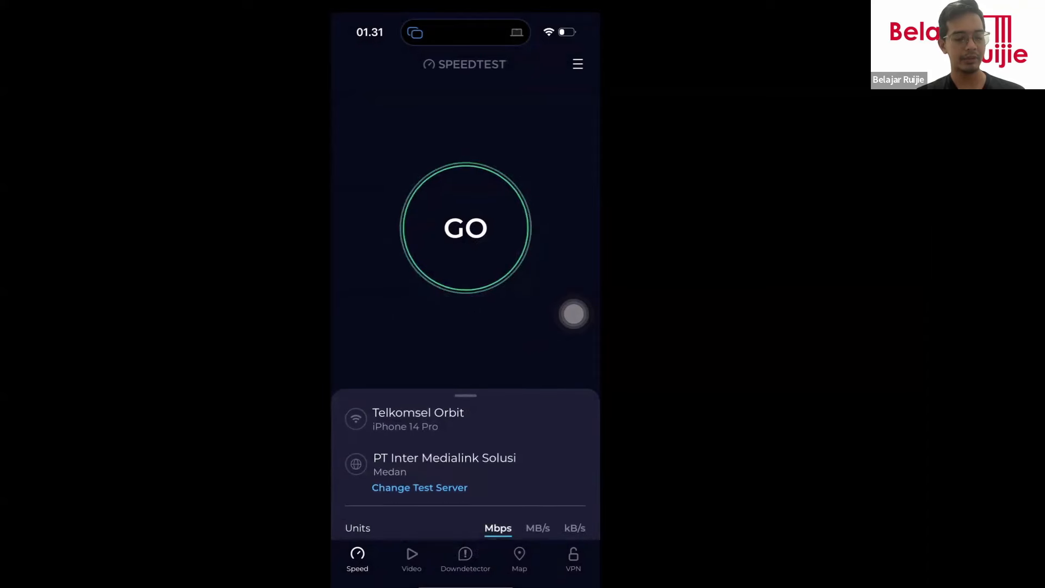
left_click(465, 227)
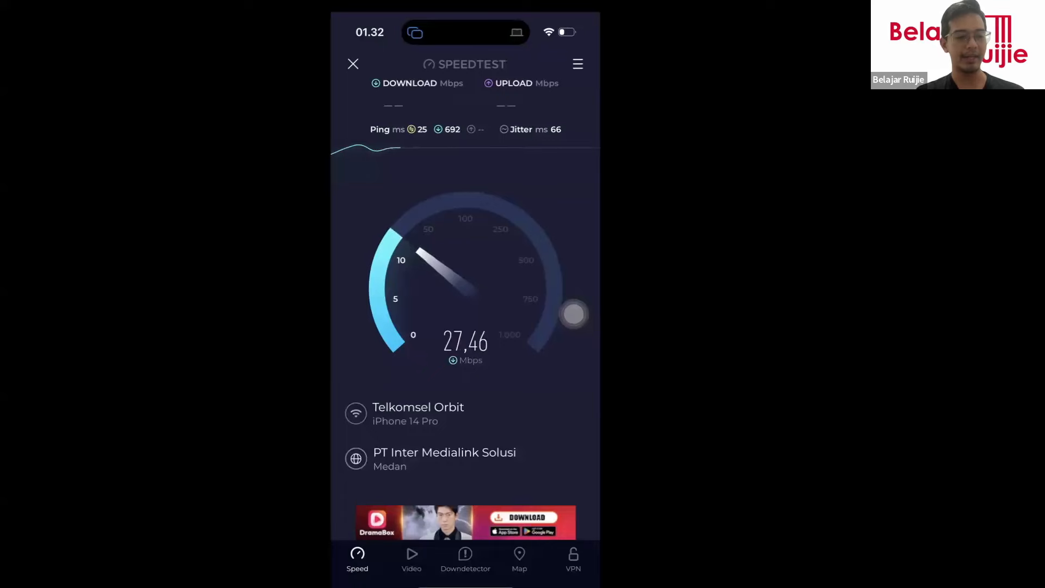
left_click(353, 64)
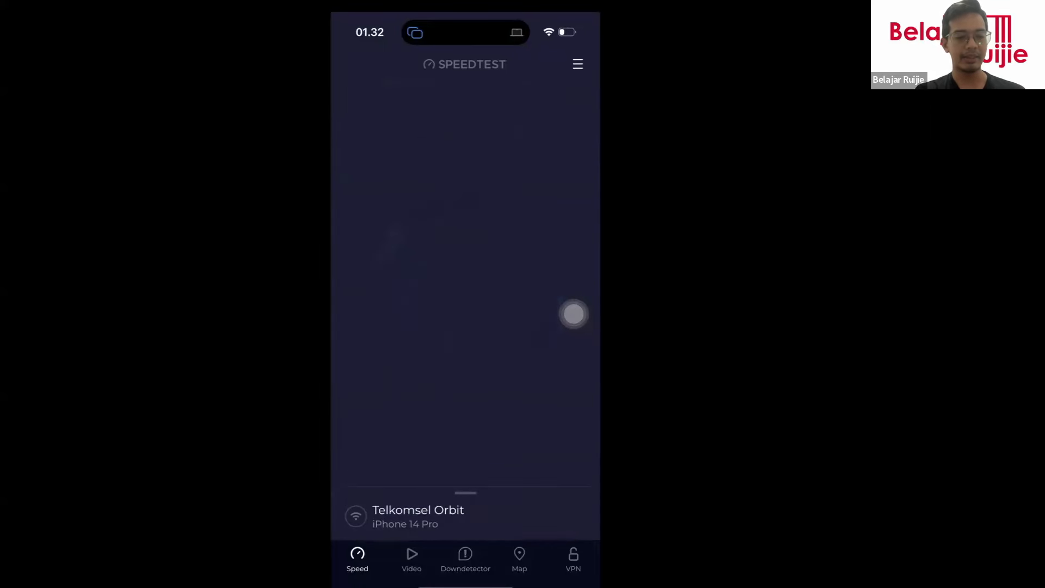
Step: Try to join the Wales Wi-Fi network from the phone by entering its Wi-Fi password
left_click_drag(566, 22, 565, 130)
left_click(405, 164)
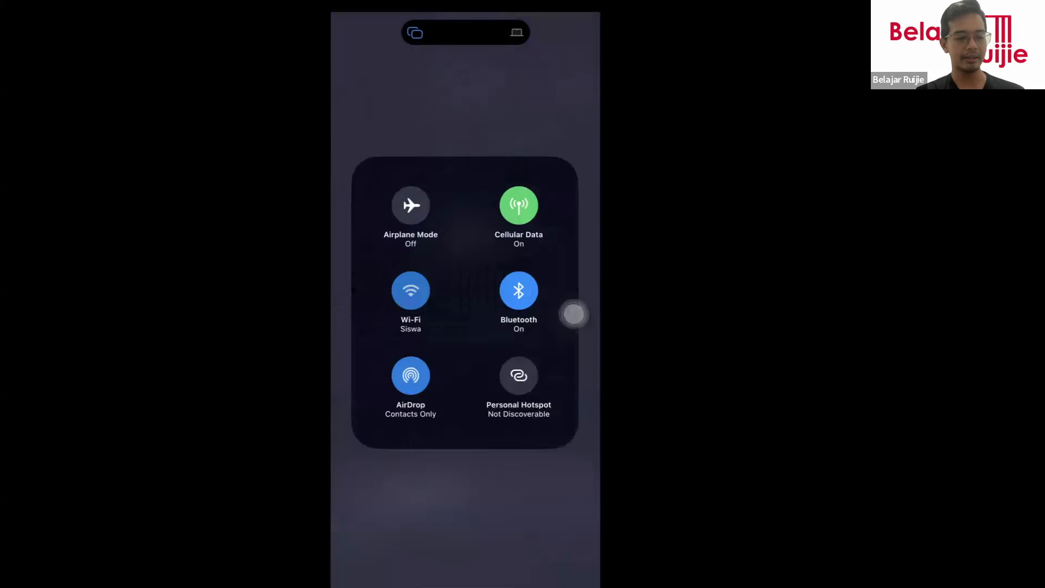
left_click(411, 292)
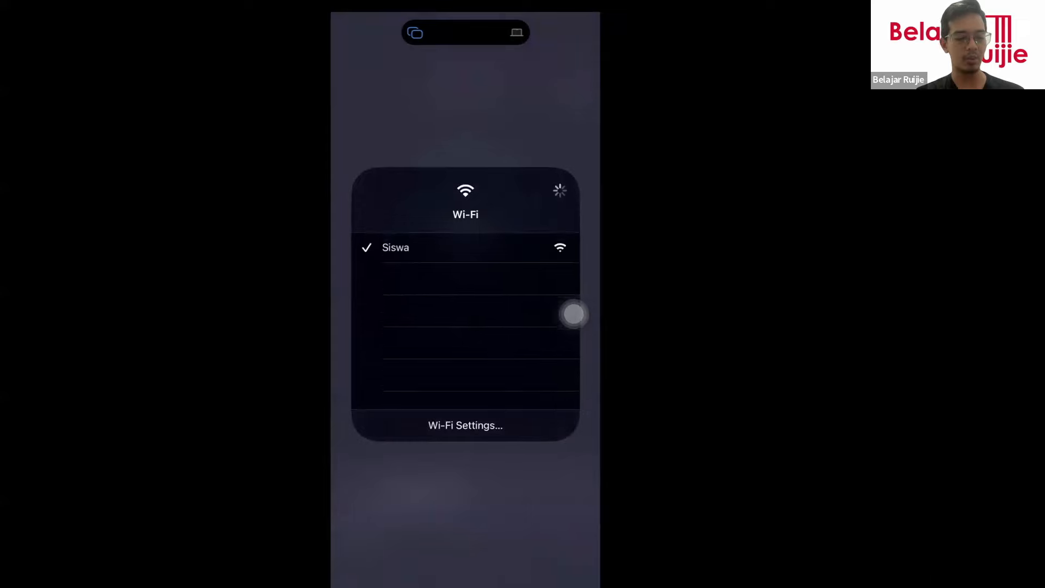
left_click(424, 390)
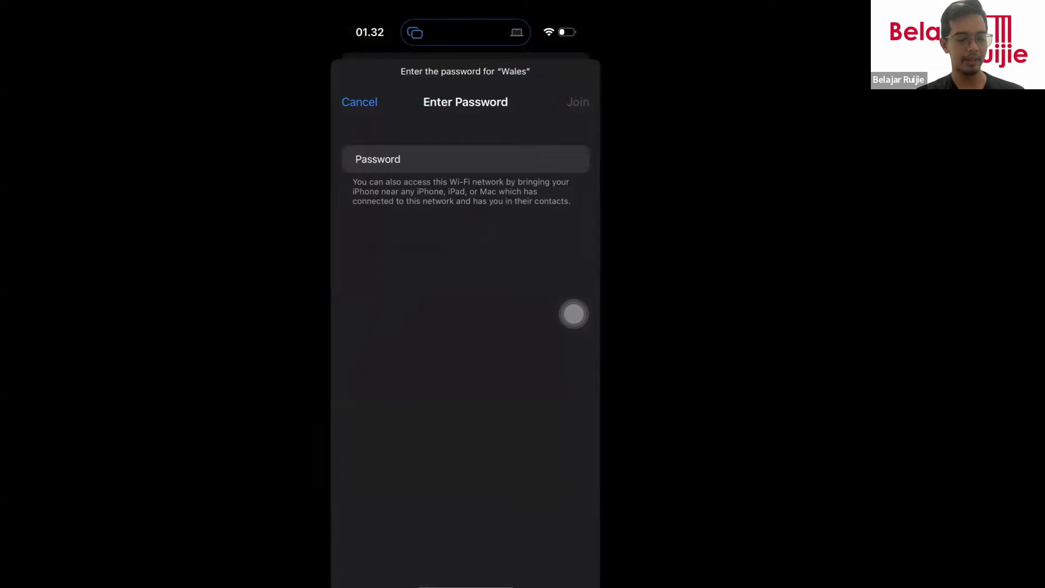
type("•")
key("Return")
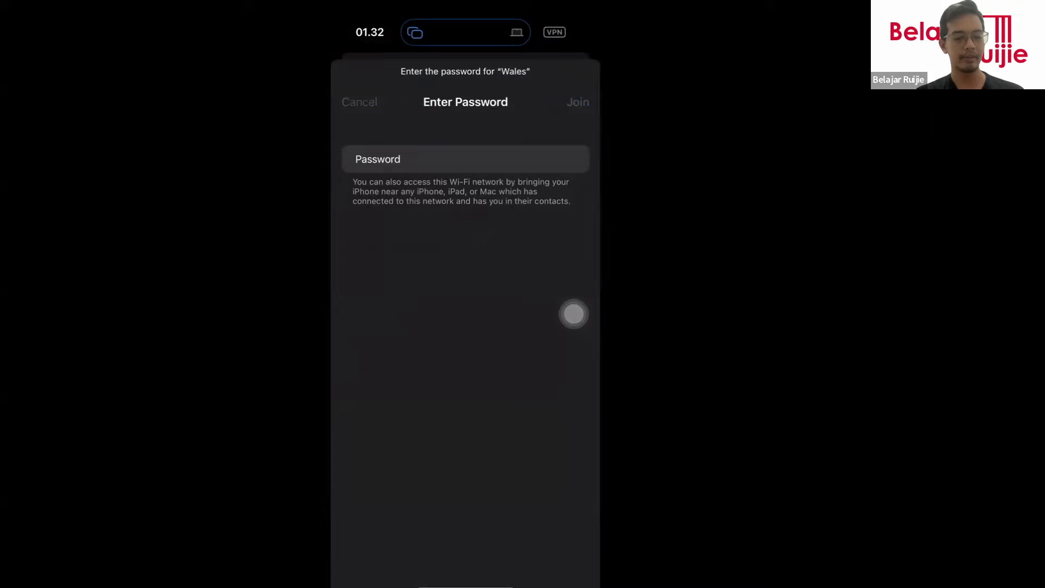
left_click(465, 341)
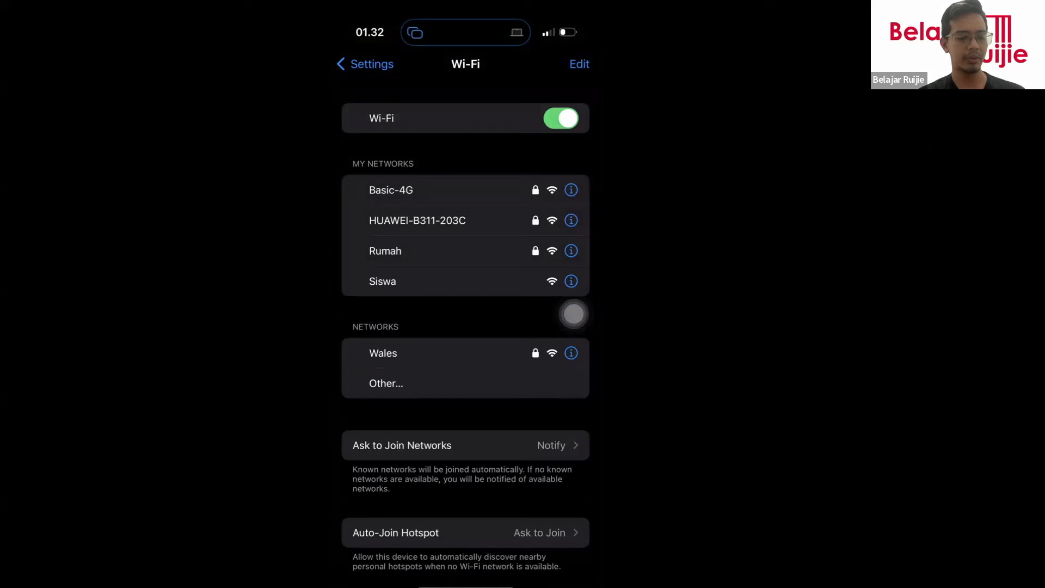
Step: Connect the phone to the Guru Wi-Fi network and check its IPv4 address, subnet mask and router
left_click(466, 384)
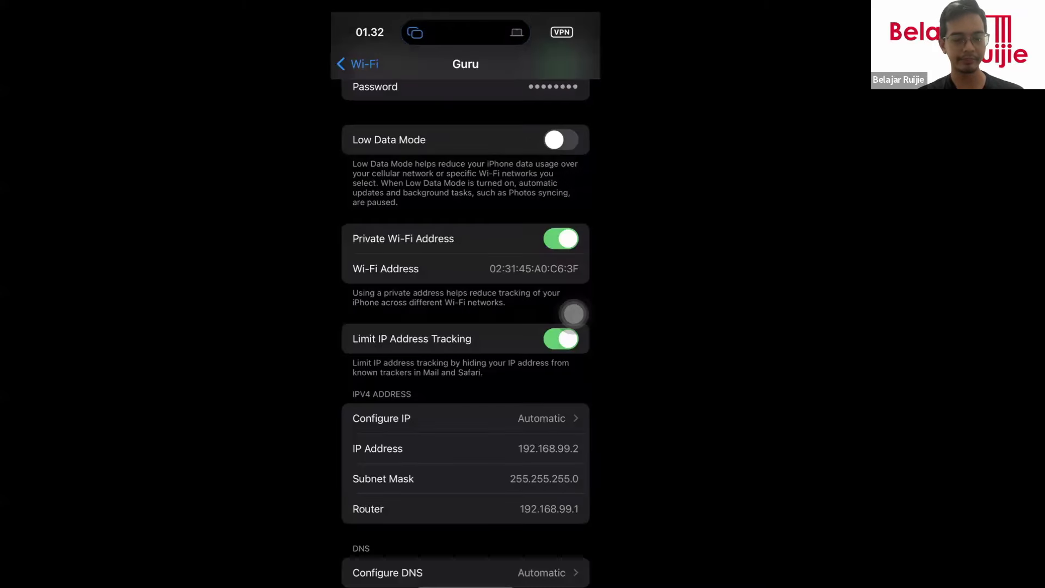
Step: Return to Speedtest, check the Guru network's provider, answer the rating prompt with Love it, decline the review, and start a speed test
left_click_drag(465, 585, 489, 472)
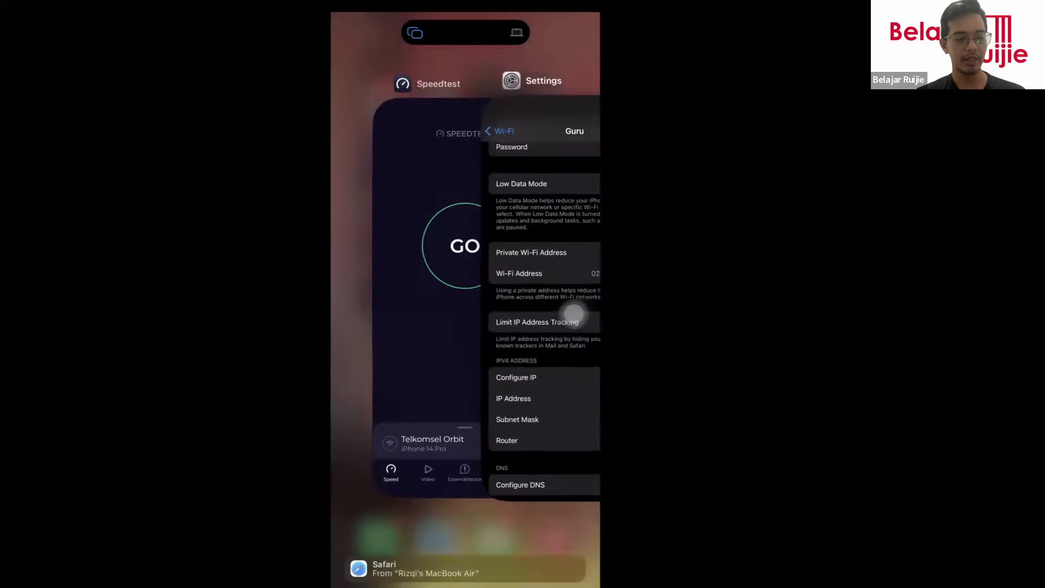
left_click(440, 255)
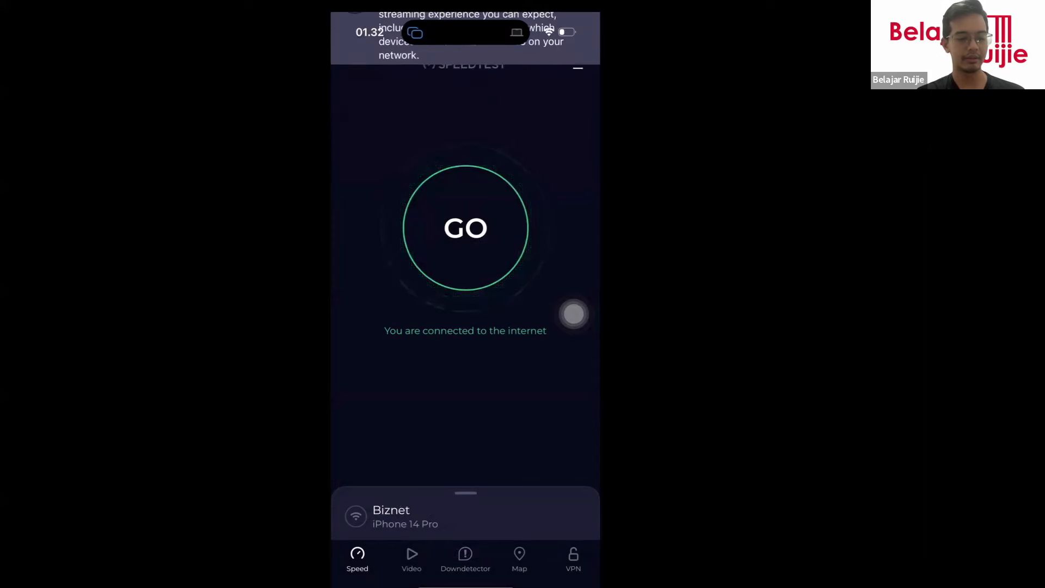
left_click_drag(465, 493, 465, 298)
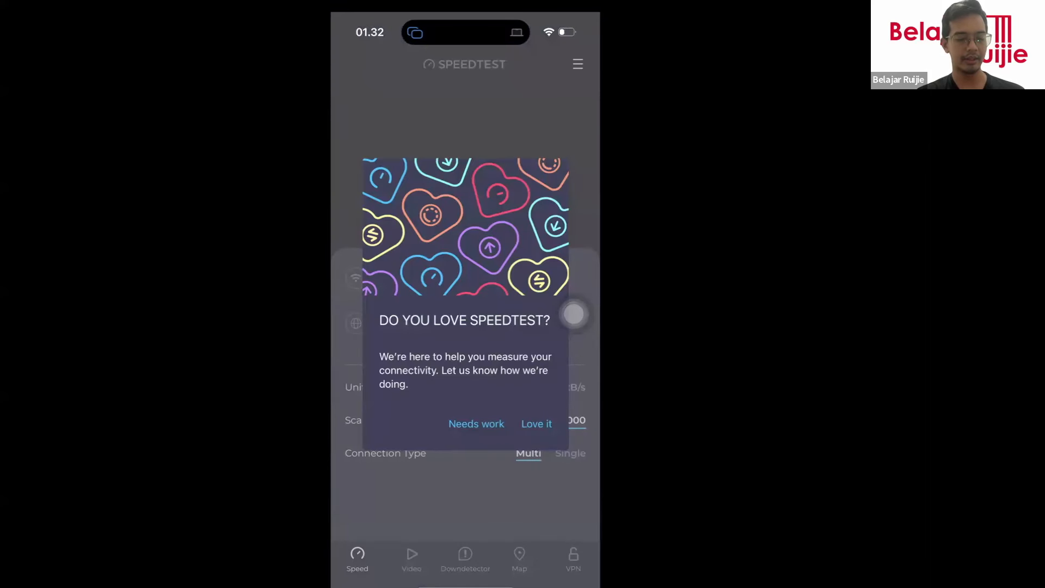
left_click(536, 424)
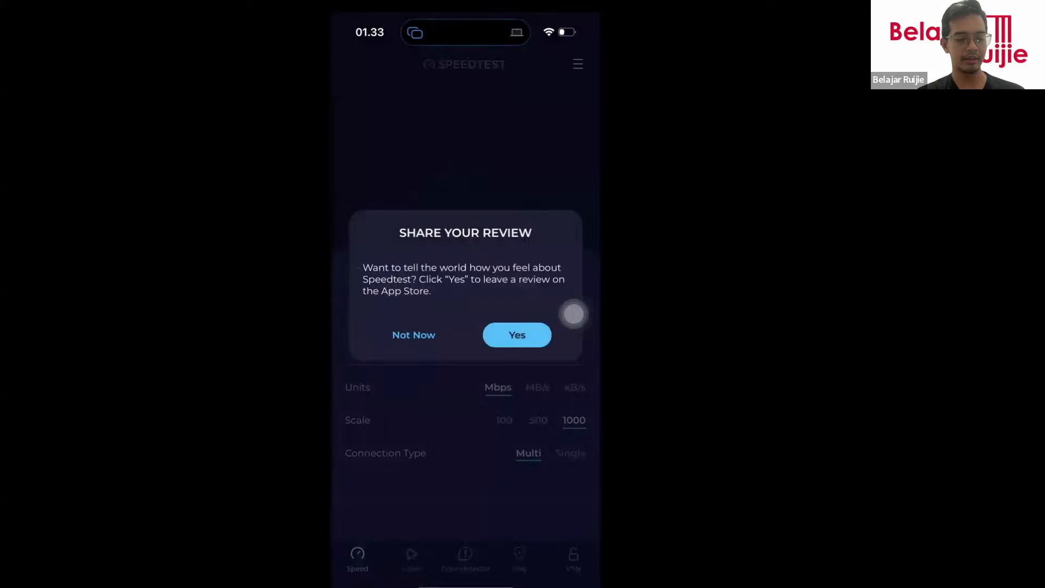
left_click(413, 335)
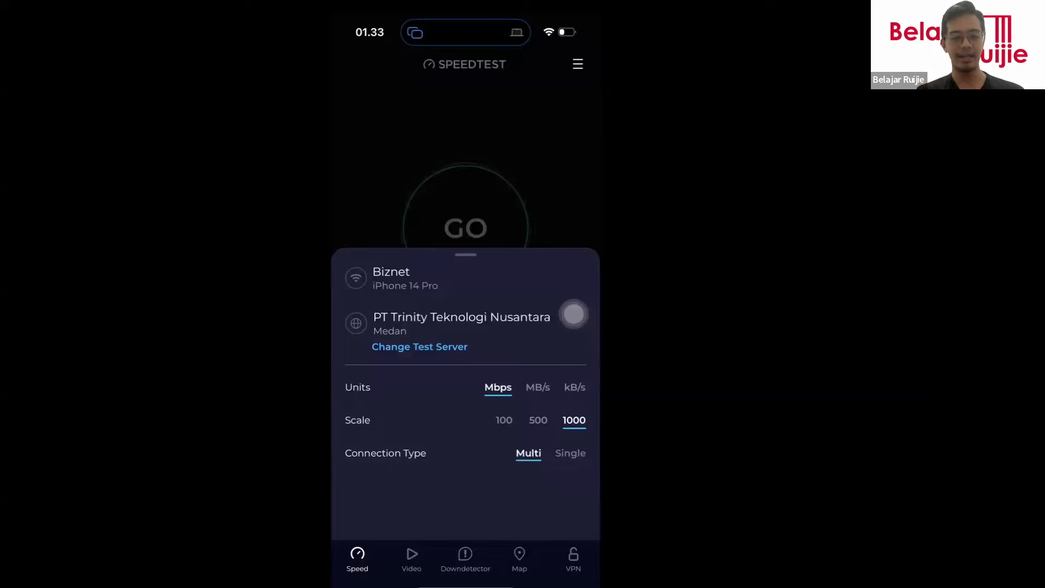
left_click(465, 228)
left_click(465, 228)
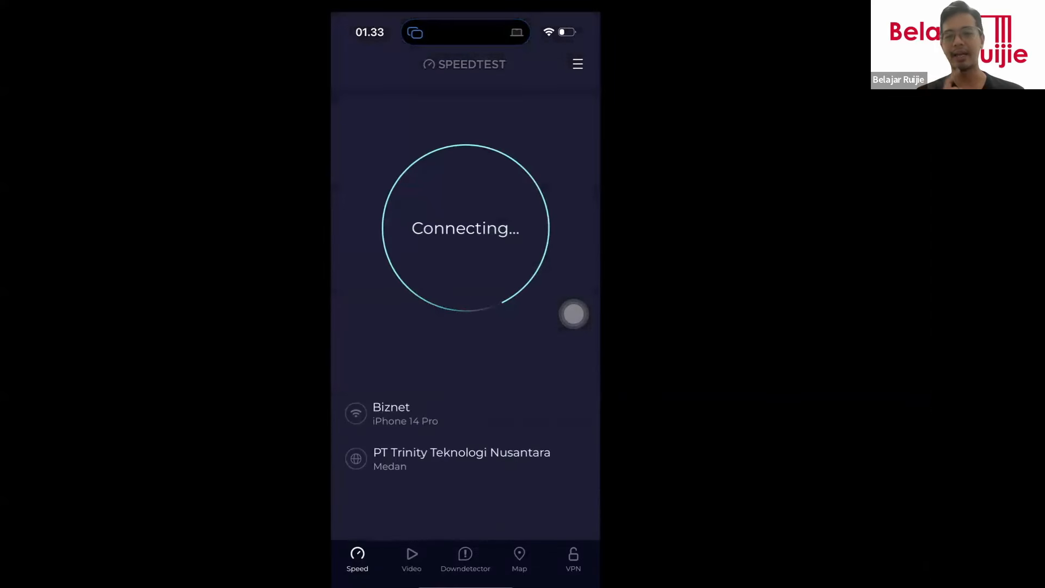